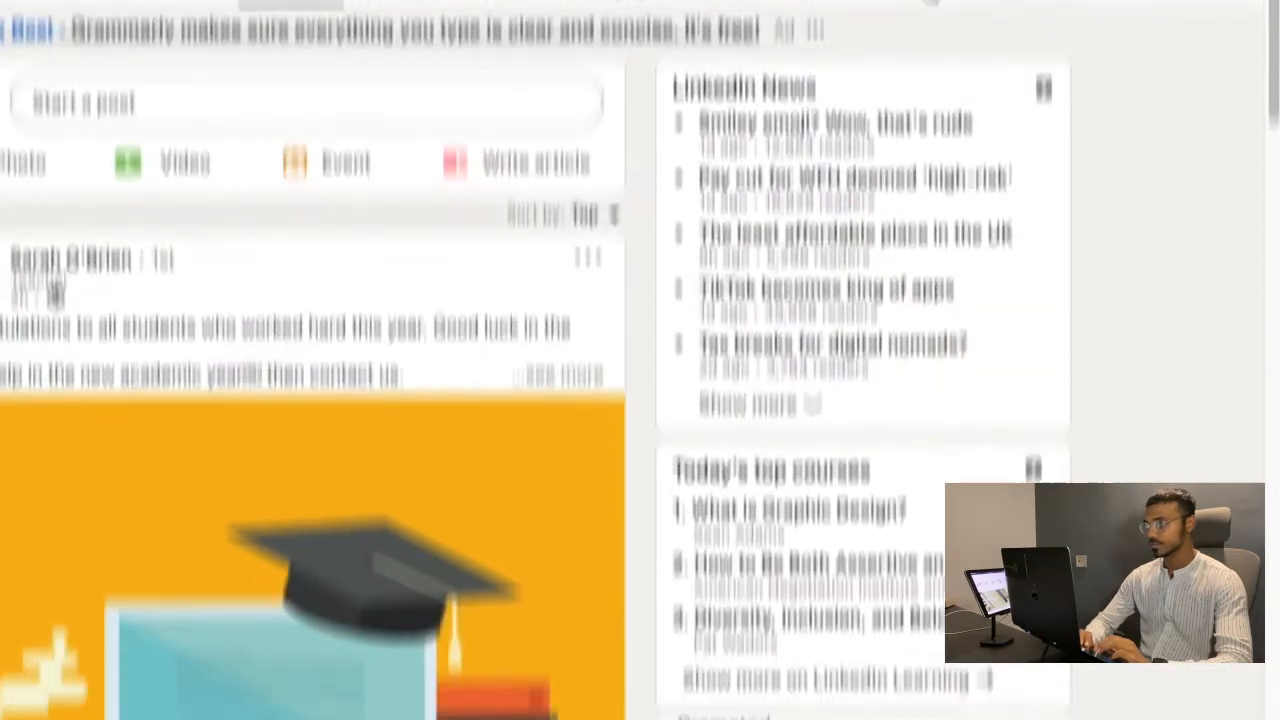
- From the Work menu, choose to create a new LinkedIn Company Page
click(925, 155)
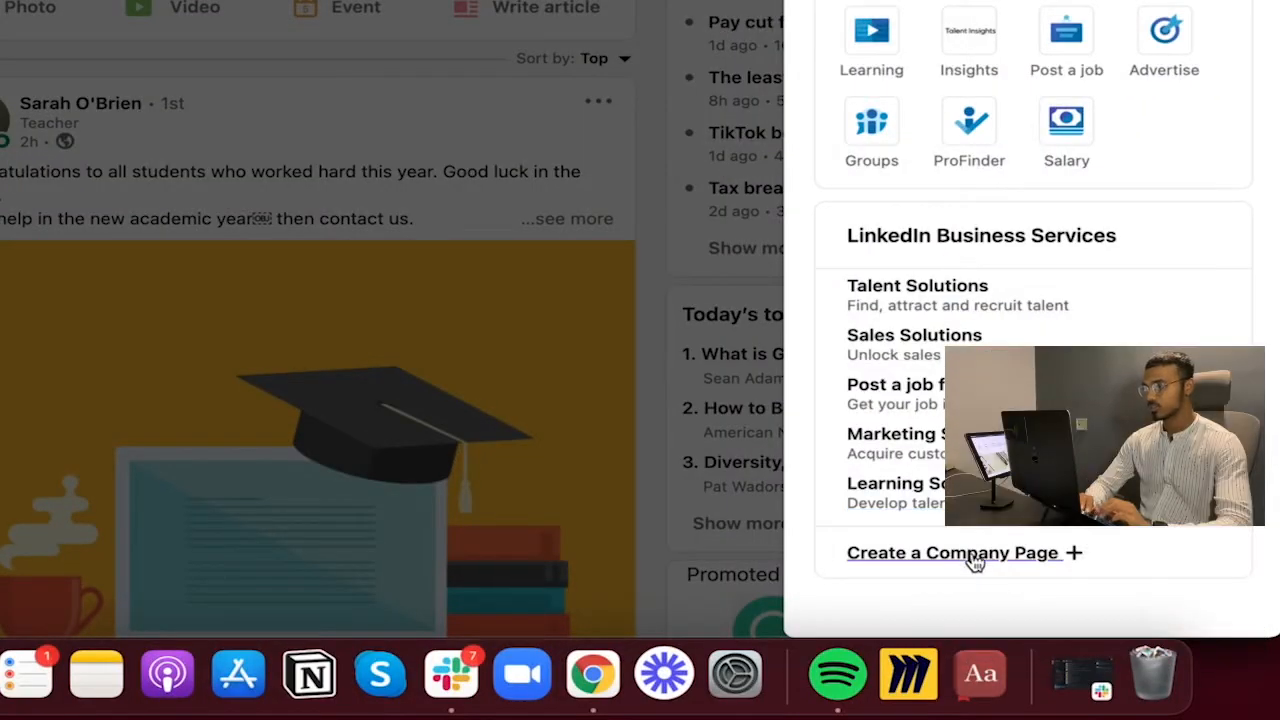
click(975, 555)
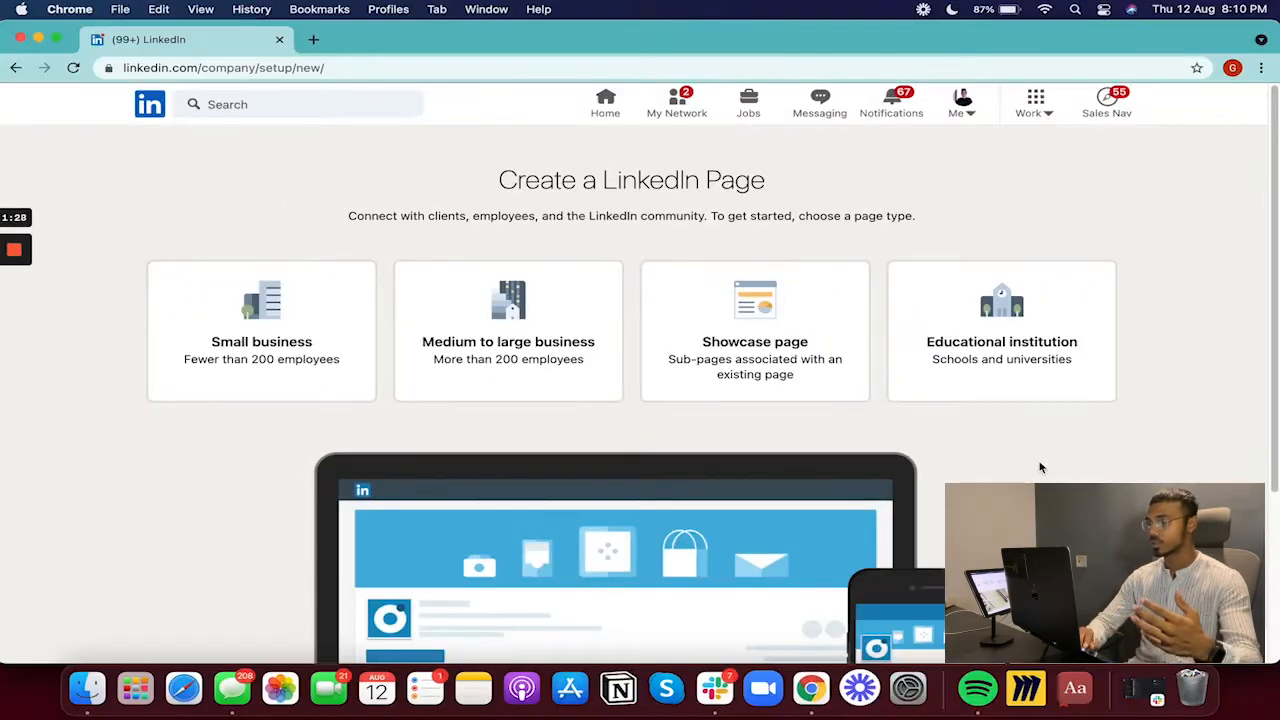
- Choose Small business, name the page 'Systems For Leader' and confirm the URL systems-for-leader
click(249, 367)
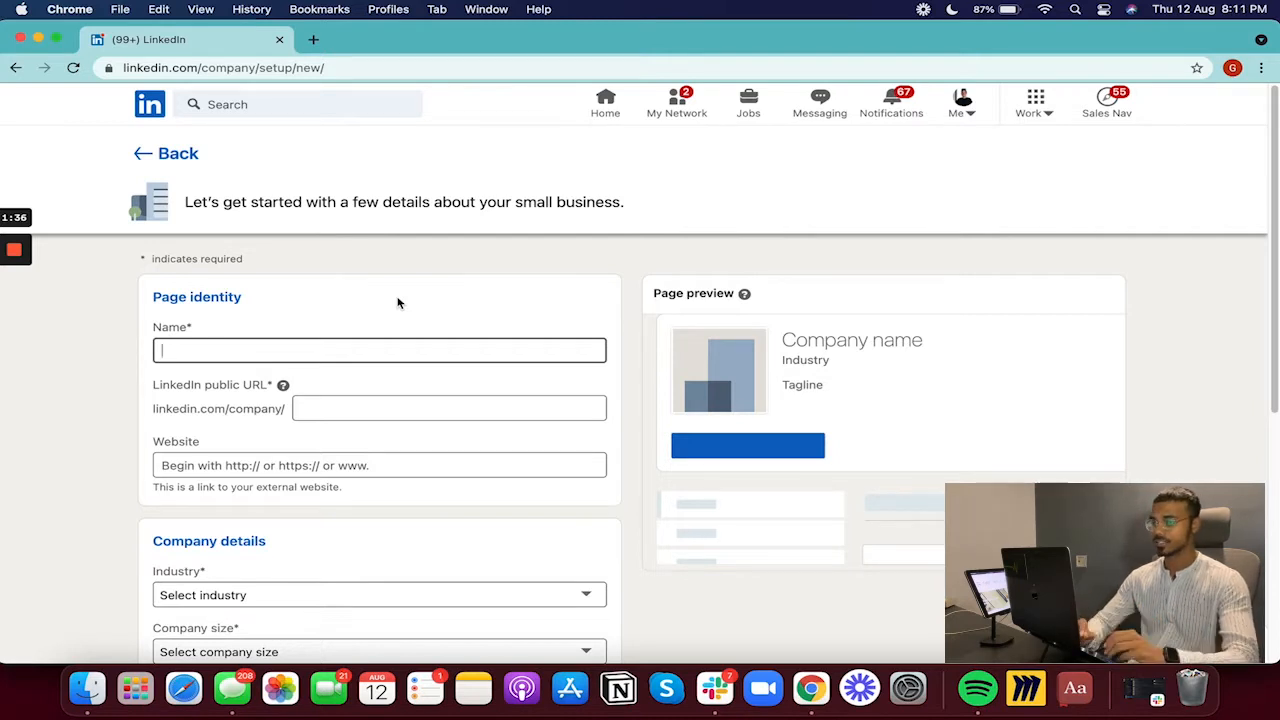
text(SY)
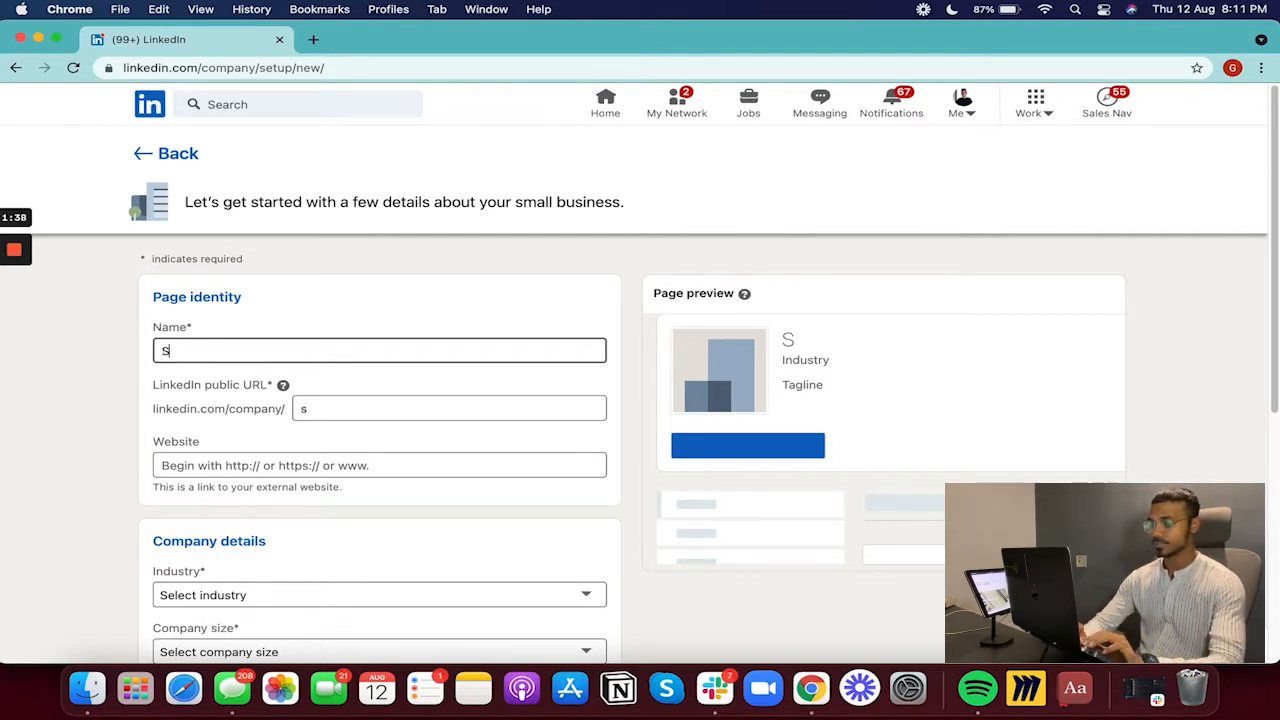
text(STEMS FOR)
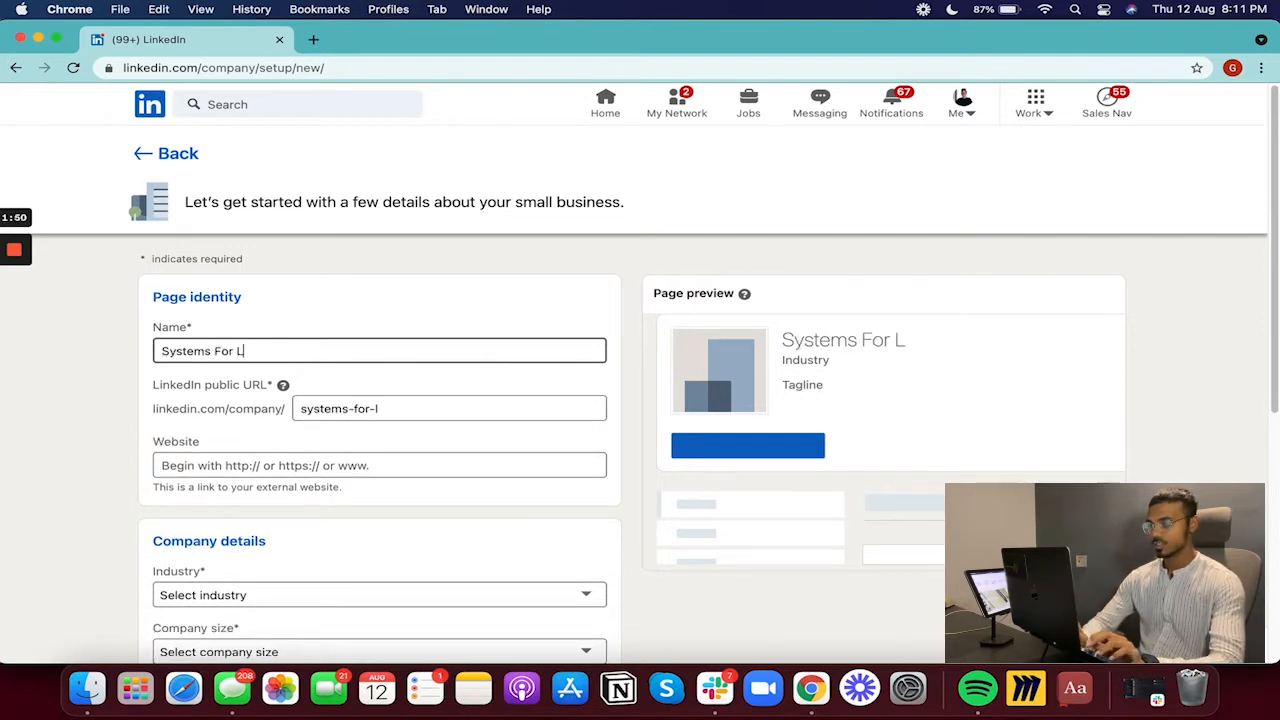
text(eader)
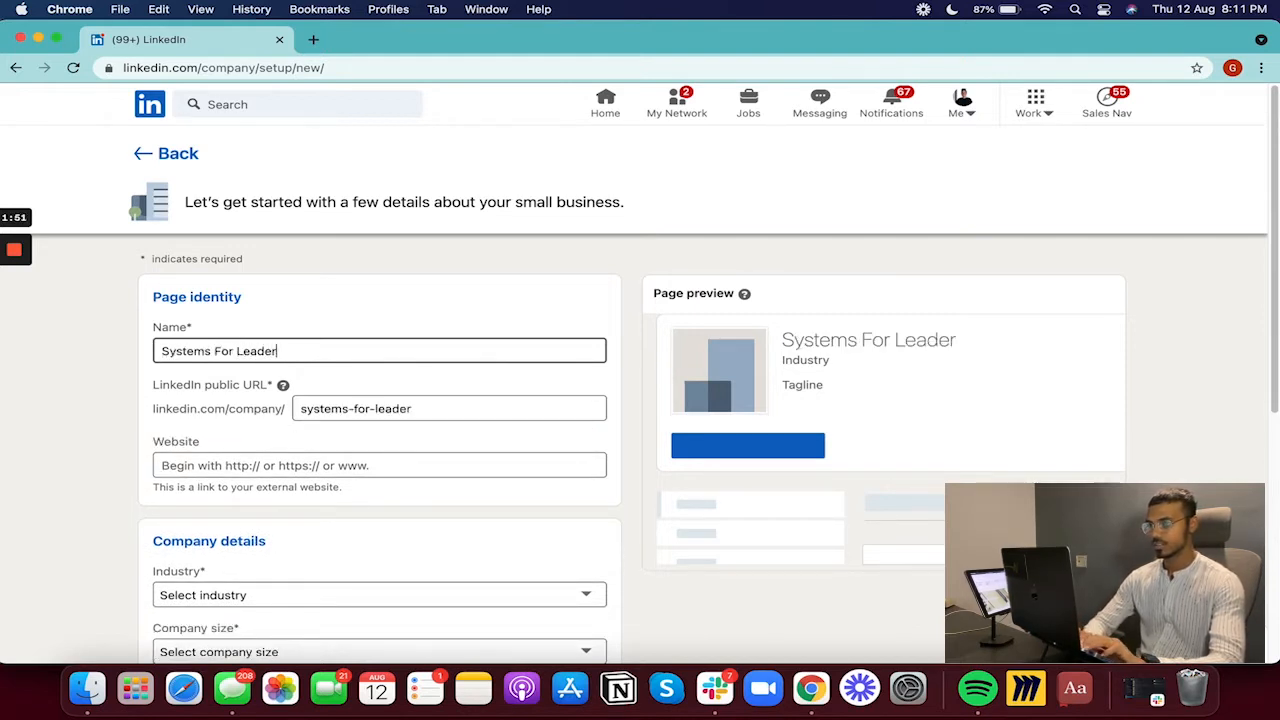
scroll(437, 417, down, 2)
click(448, 334)
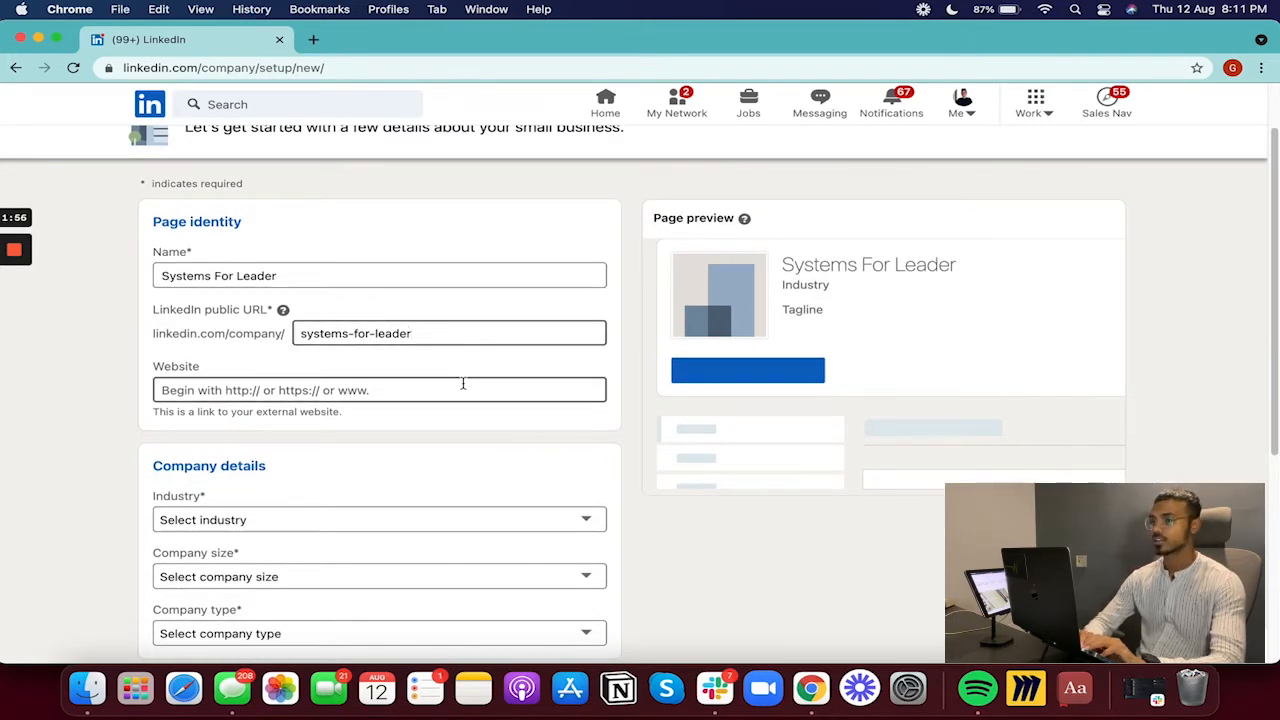
scroll(465, 390, down, 1)
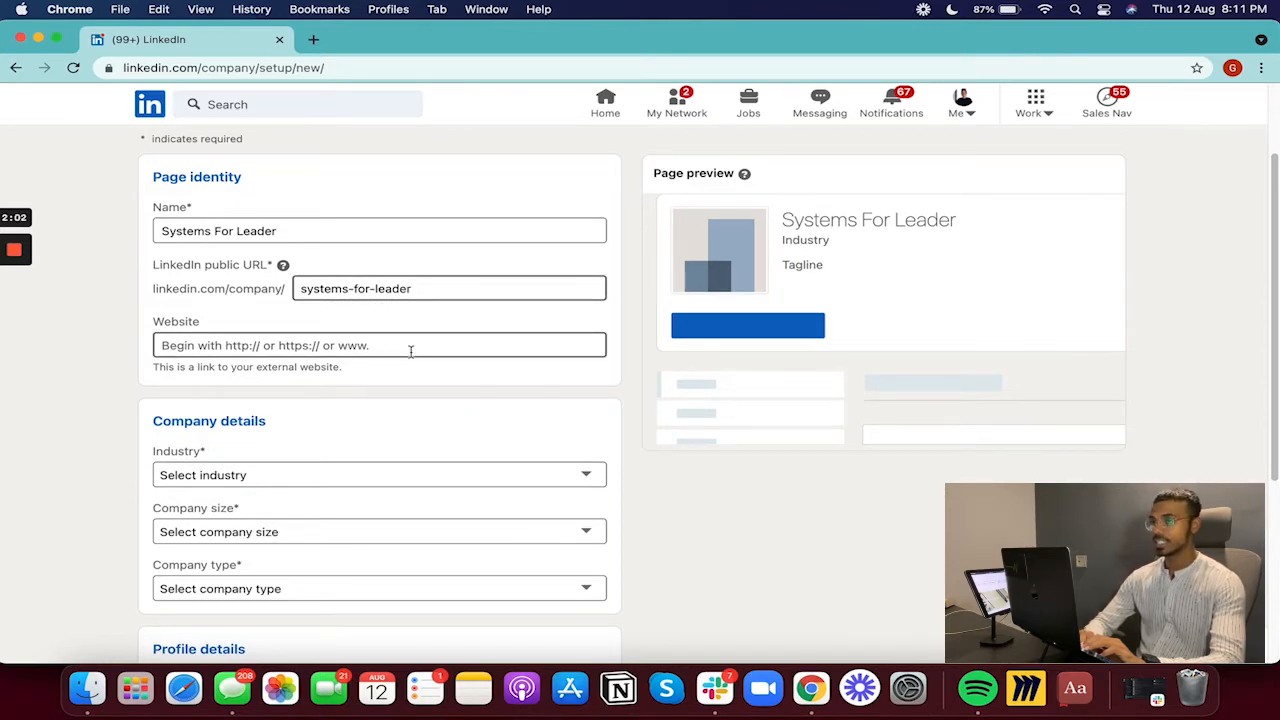
scroll(410, 351, down, 2)
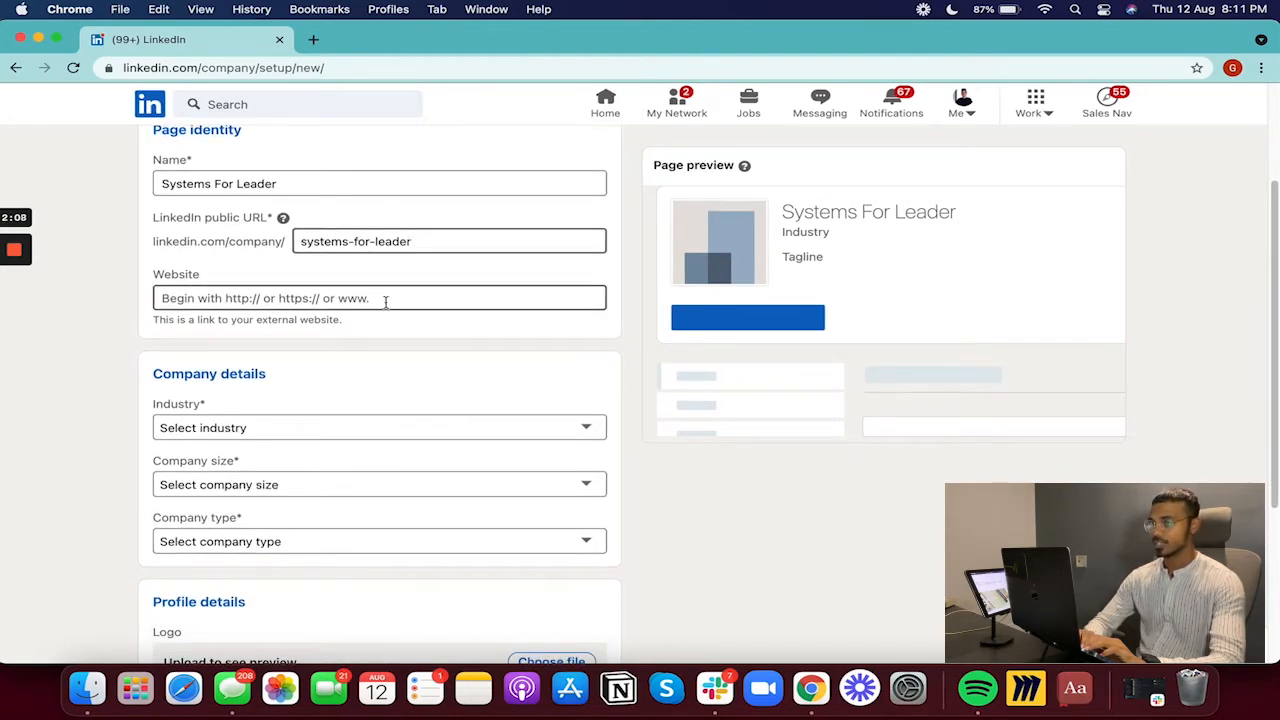
scroll(385, 302, down, 3)
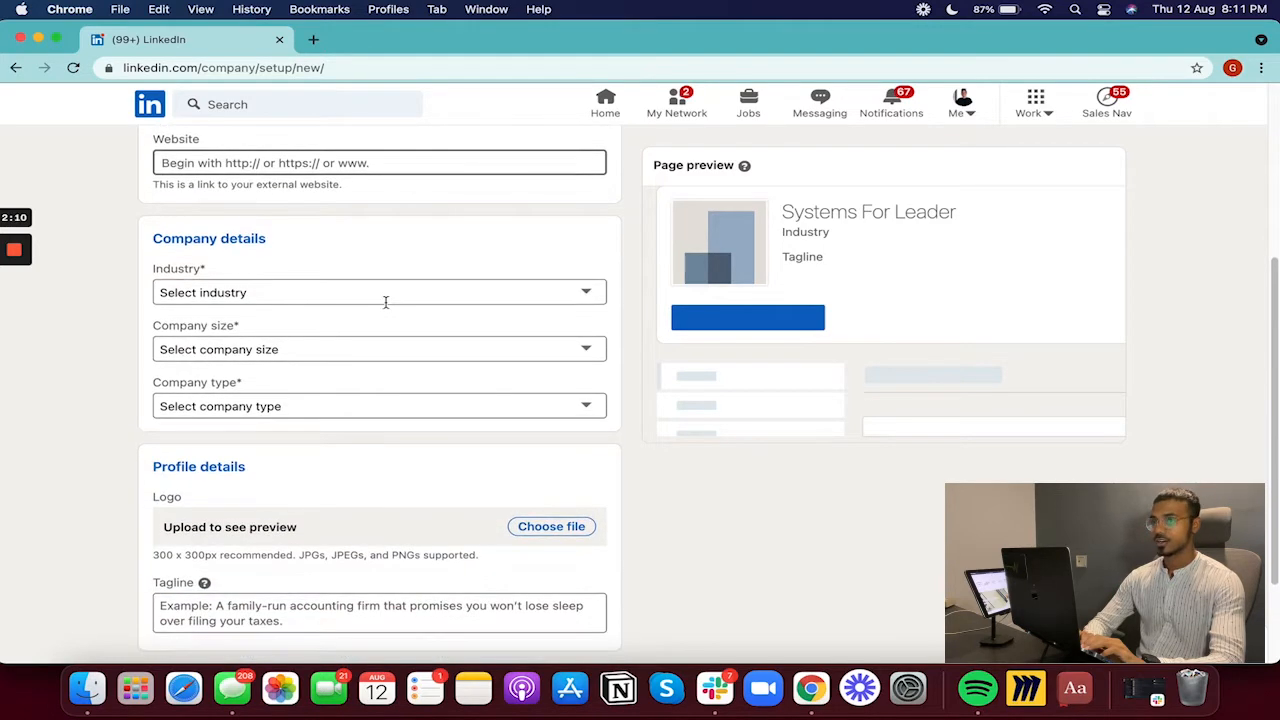
scroll(296, 251, down, 1)
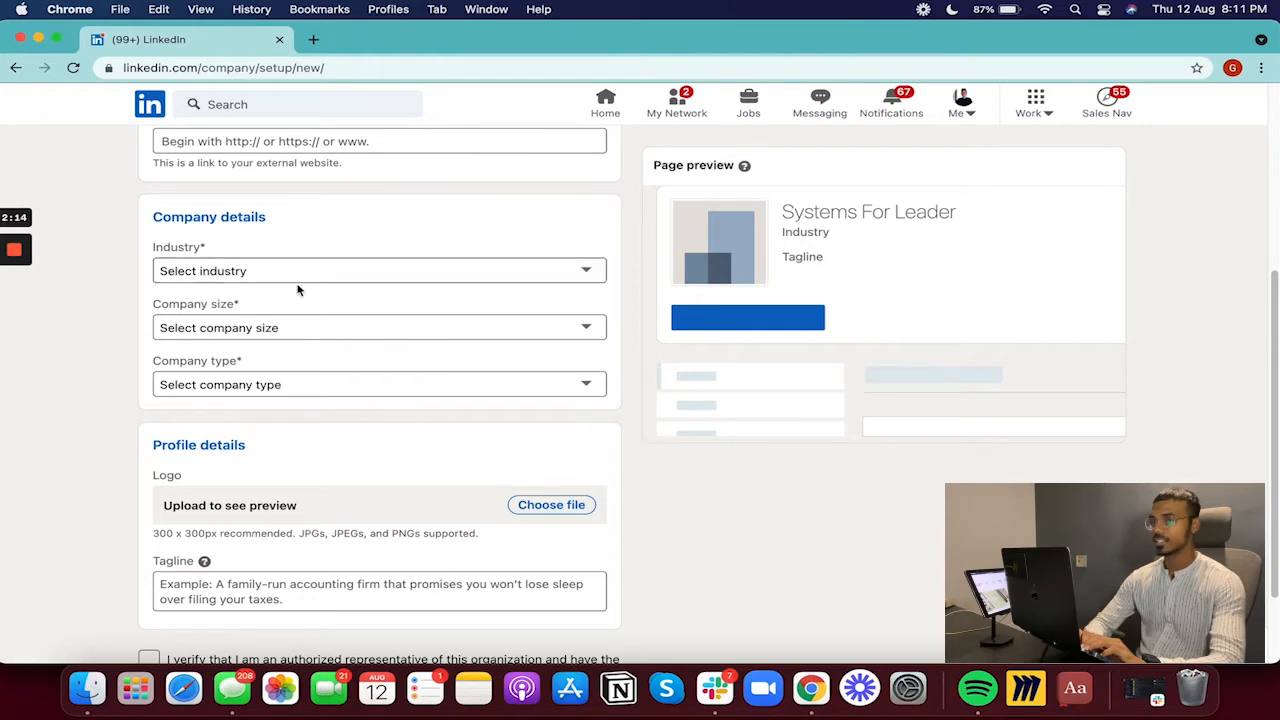
- Set the page's industry to Marketing & Advertising
click(292, 281)
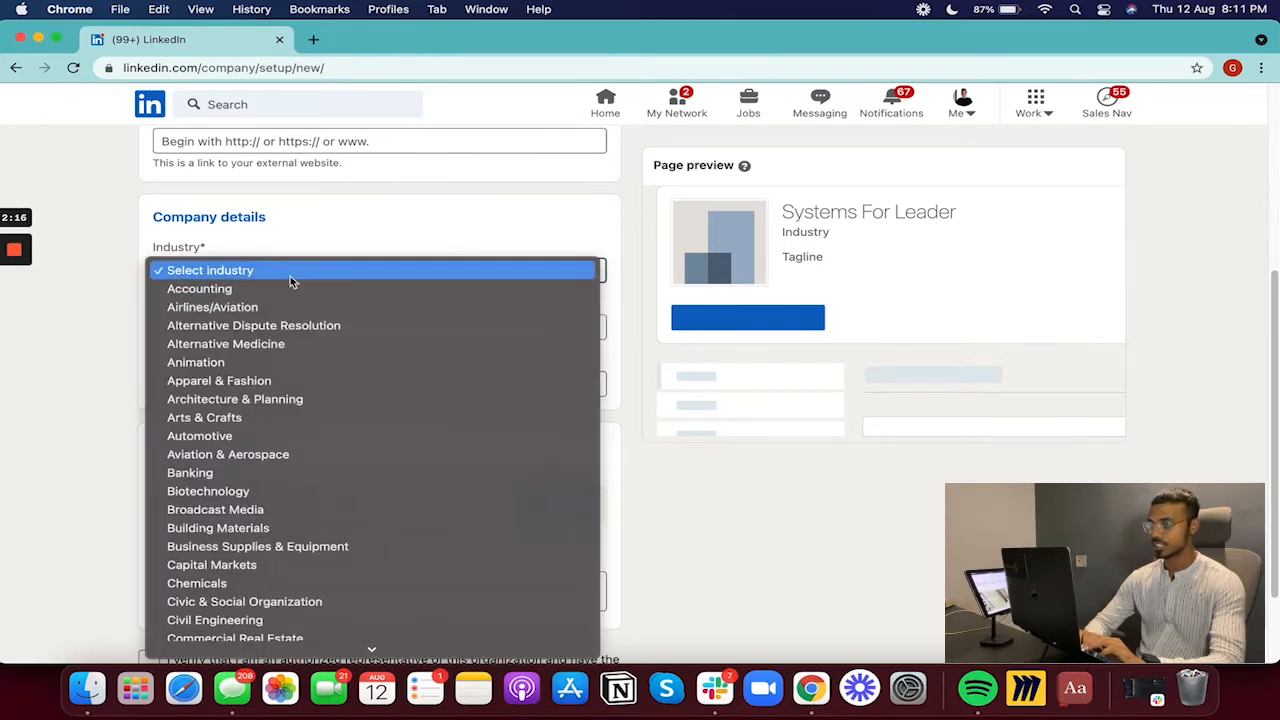
key(m)
key(Down)
key(Down)
key(Down)
key(Down)
key(Down)
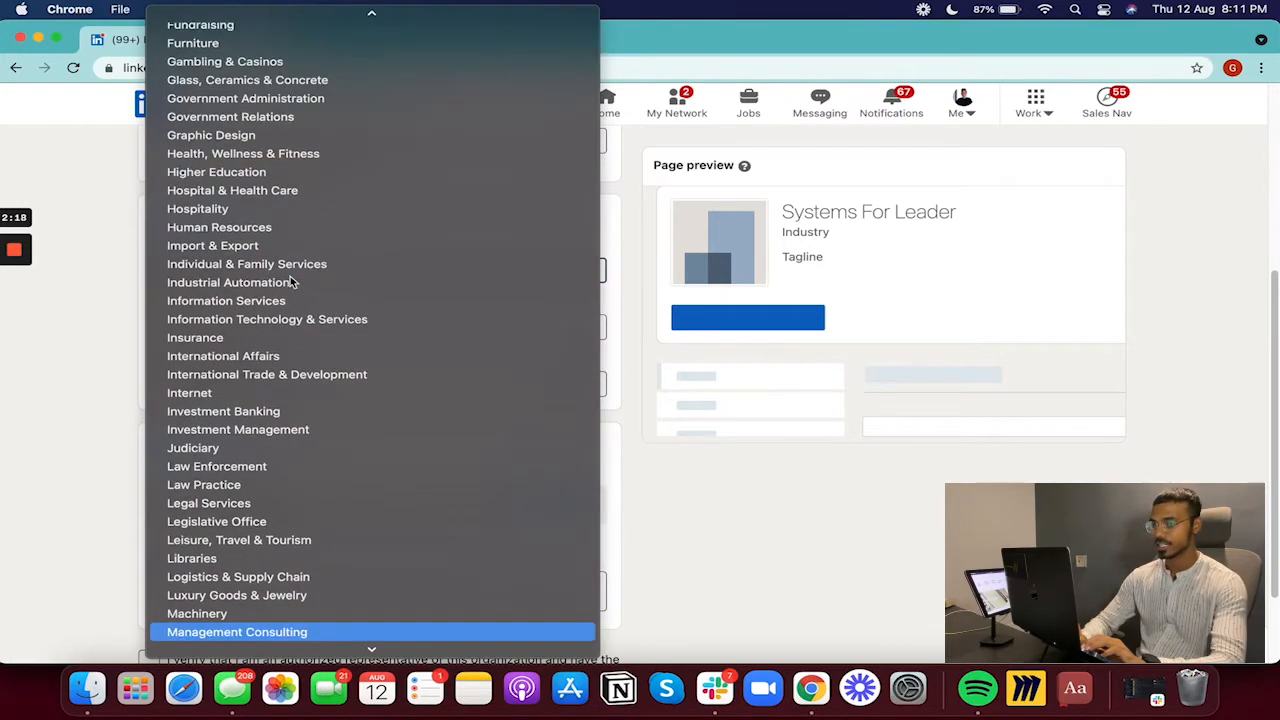
key(Up)
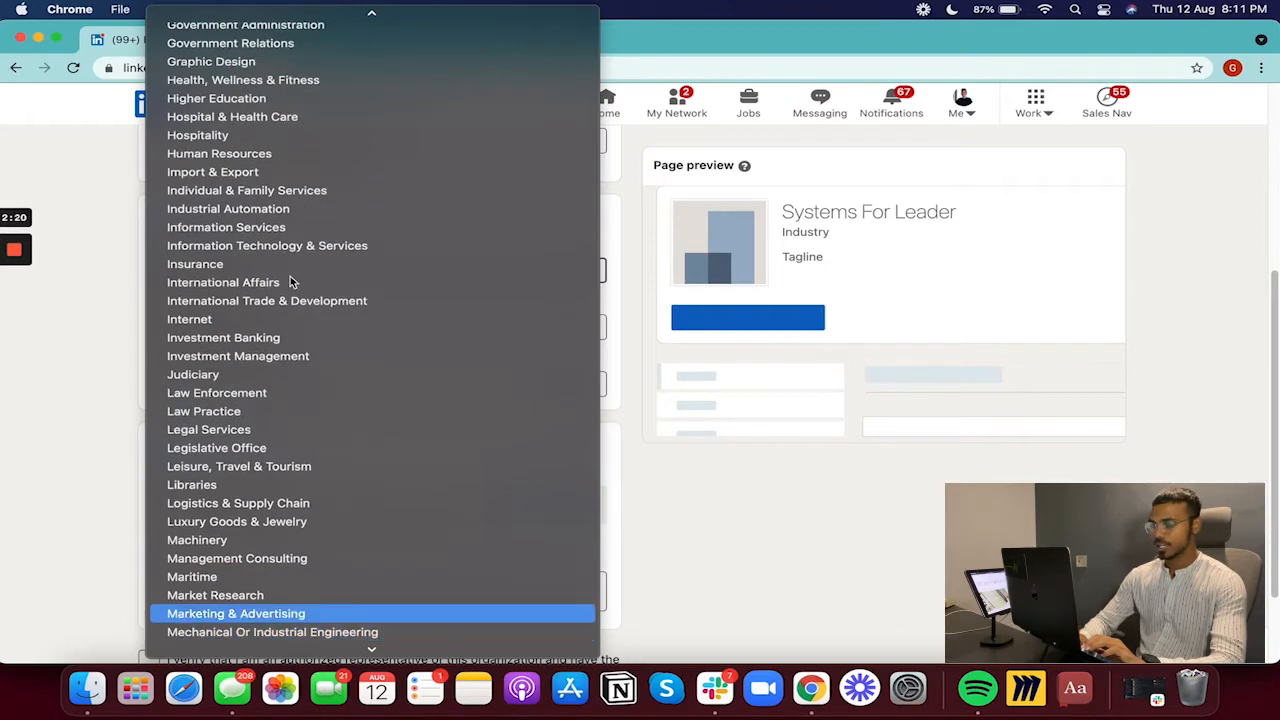
key(Return)
- Set company size to 2–10 employees and company type to Privately held
scroll(300, 310, down, 1)
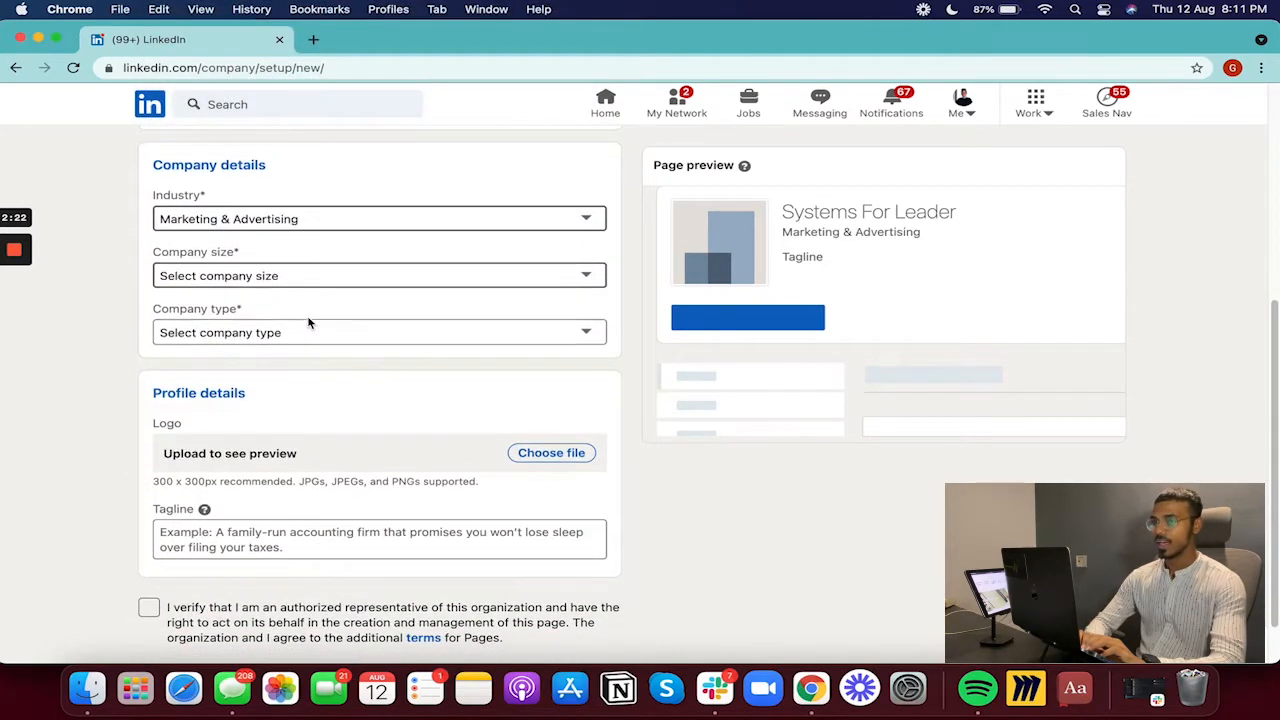
click(264, 277)
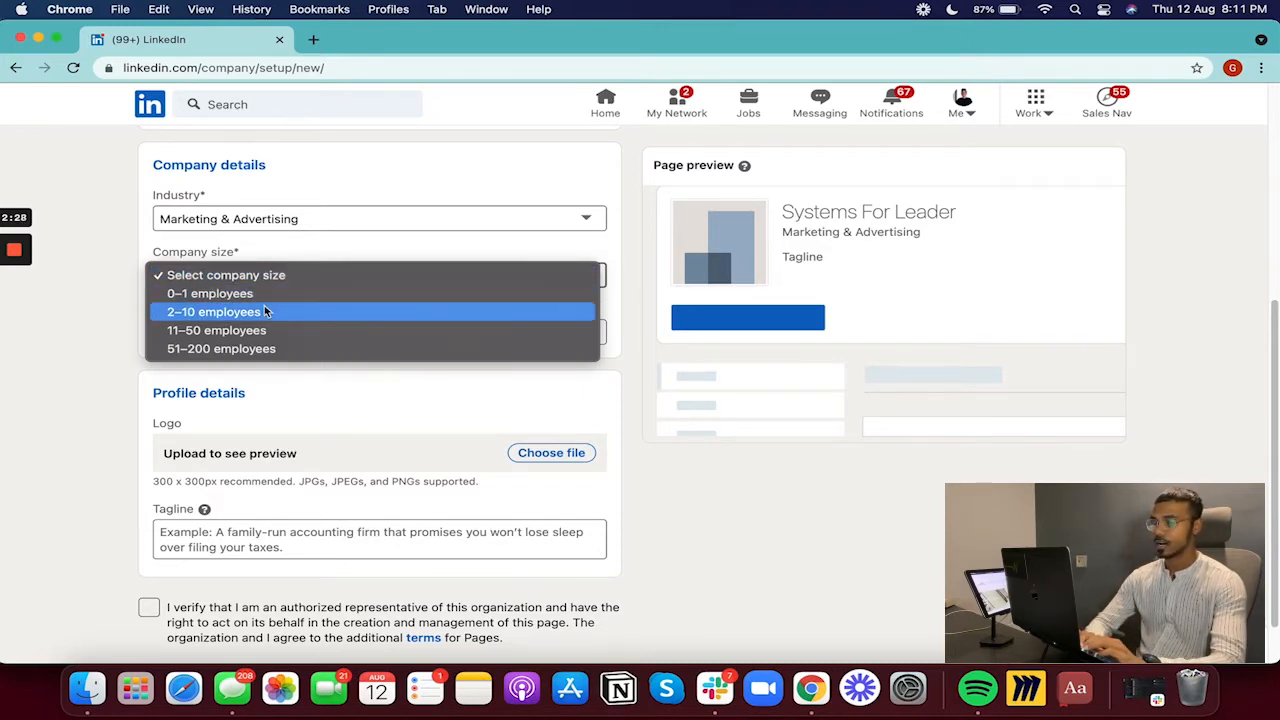
click(265, 311)
scroll(330, 318, down, 1)
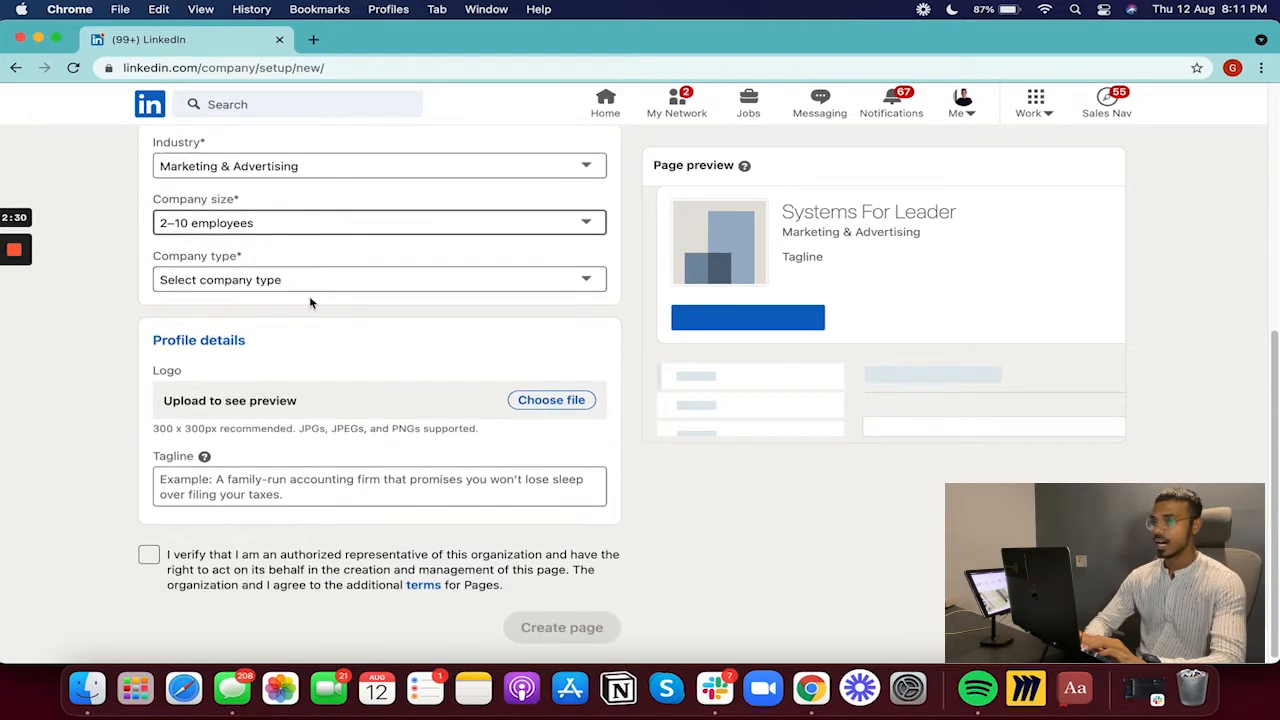
click(286, 281)
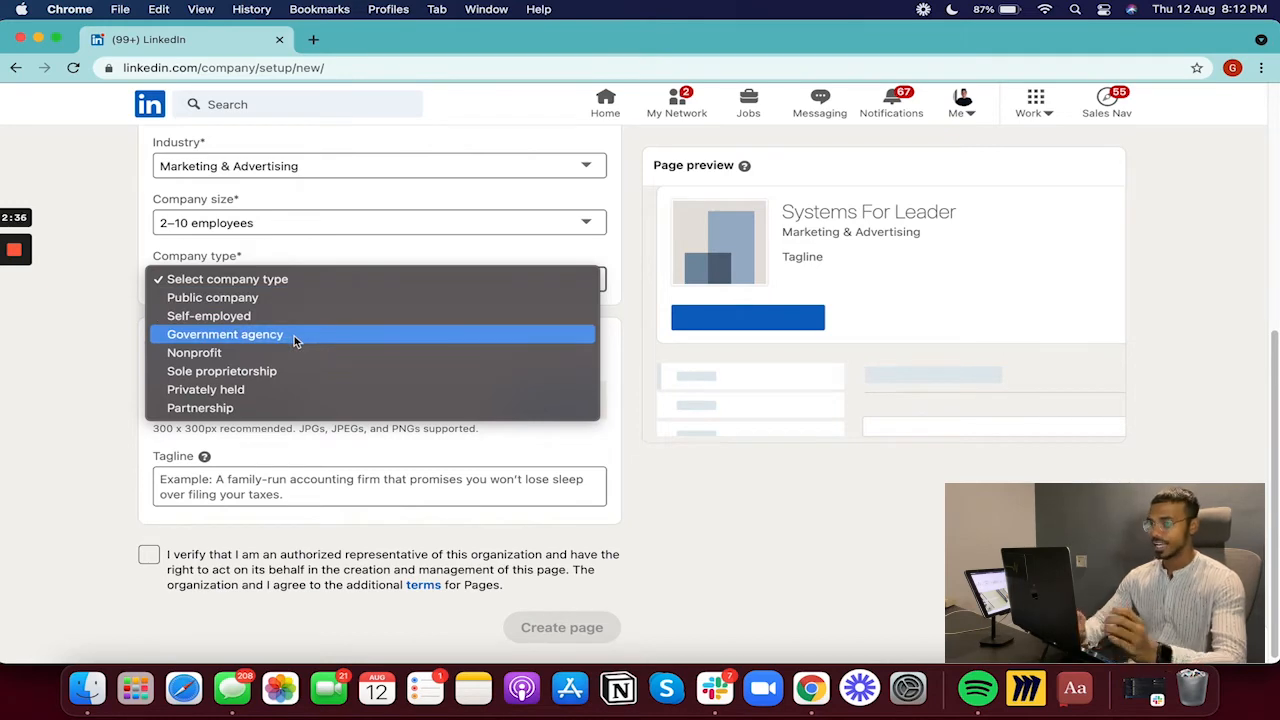
click(275, 397)
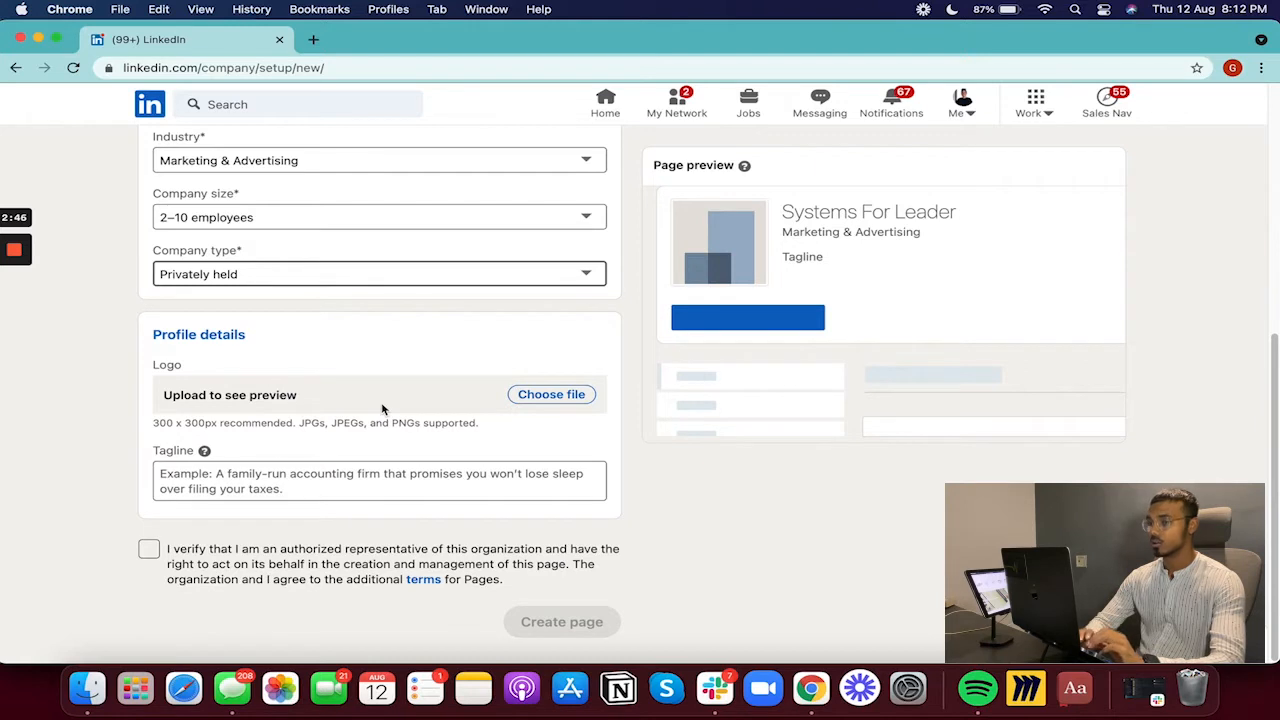
drag(154, 424, 308, 424)
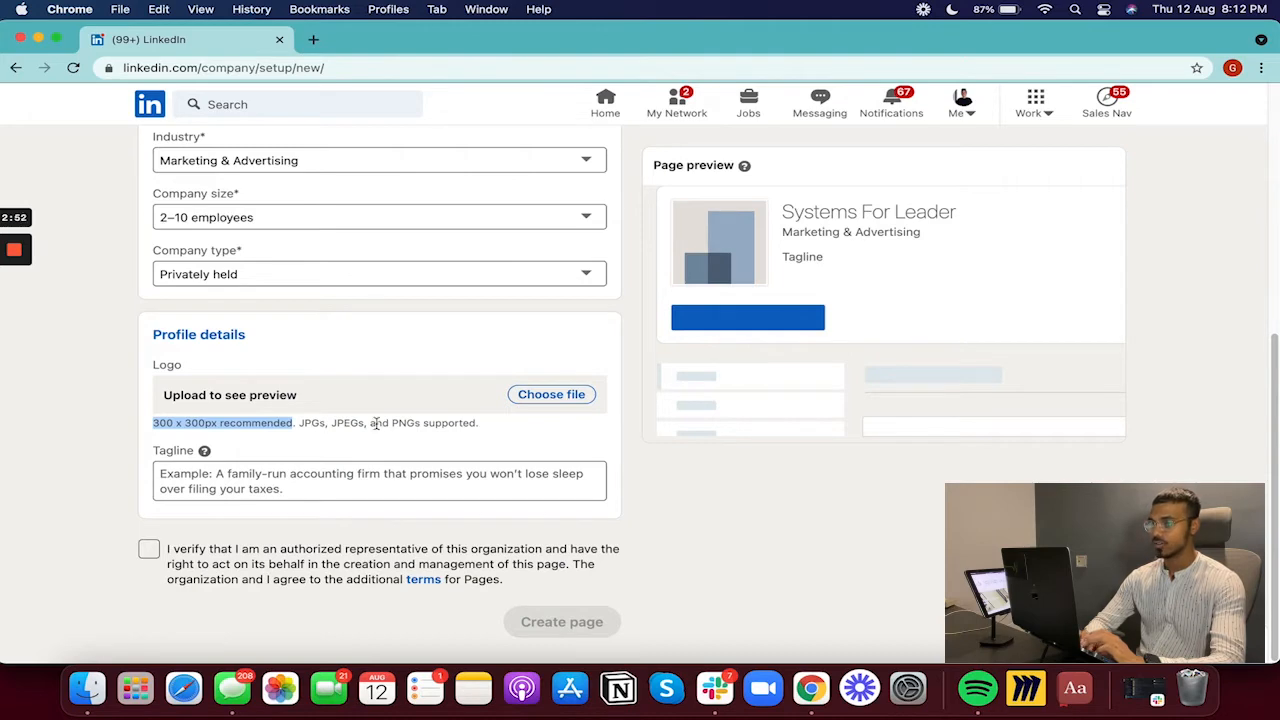
- Upload the Systems For Leaders PNG logo to the page
click(540, 396)
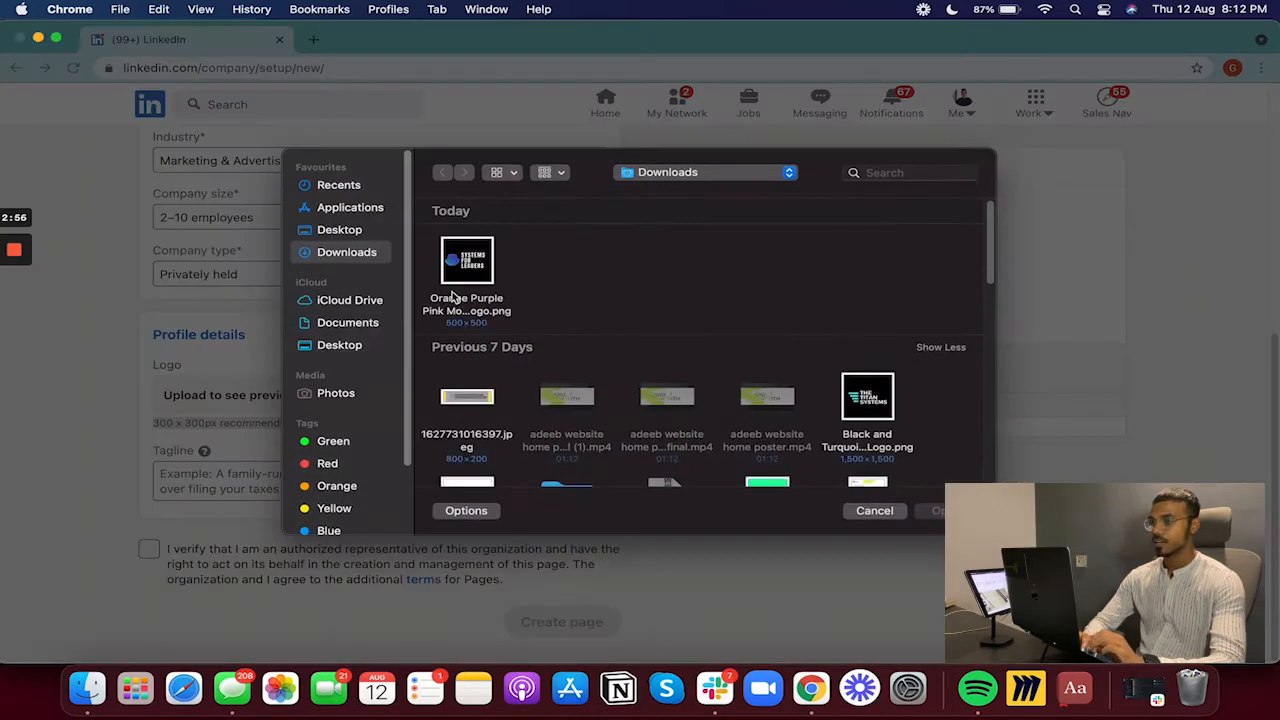
click(466, 265)
click(936, 511)
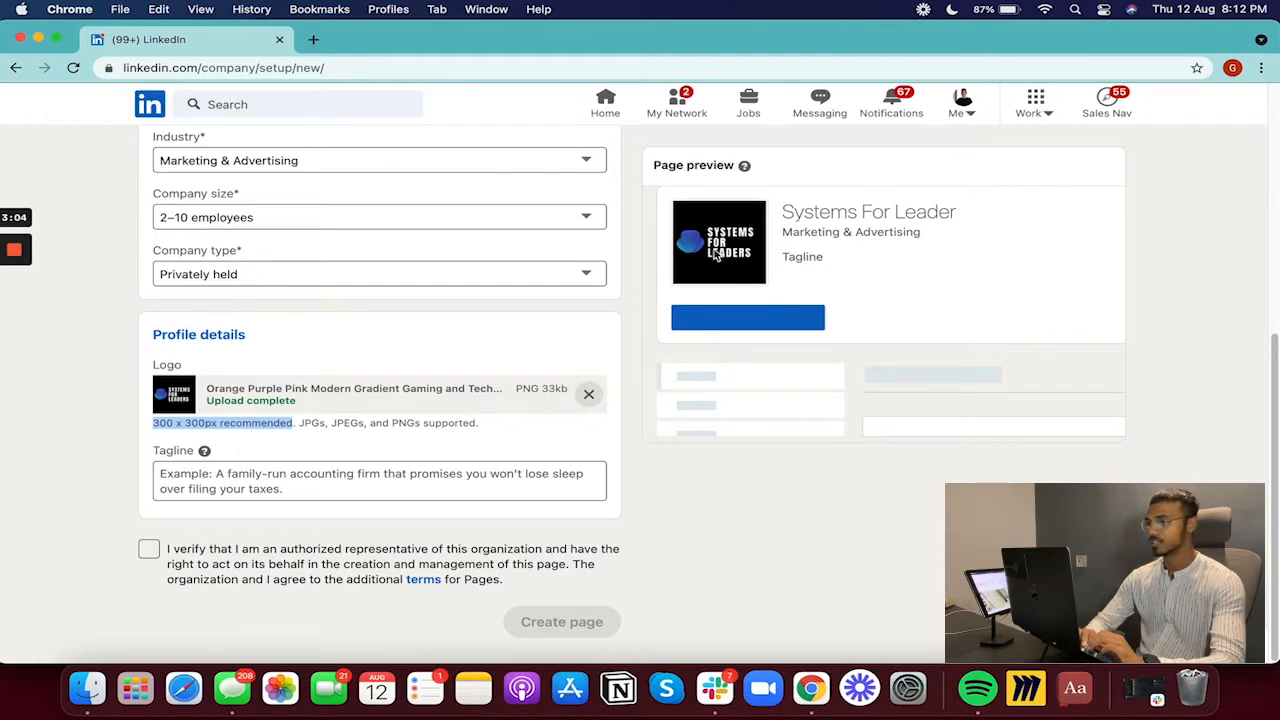
- Copy the Systems For Leaders tagline from the LinkedIn intros Google Doc
click(411, 476)
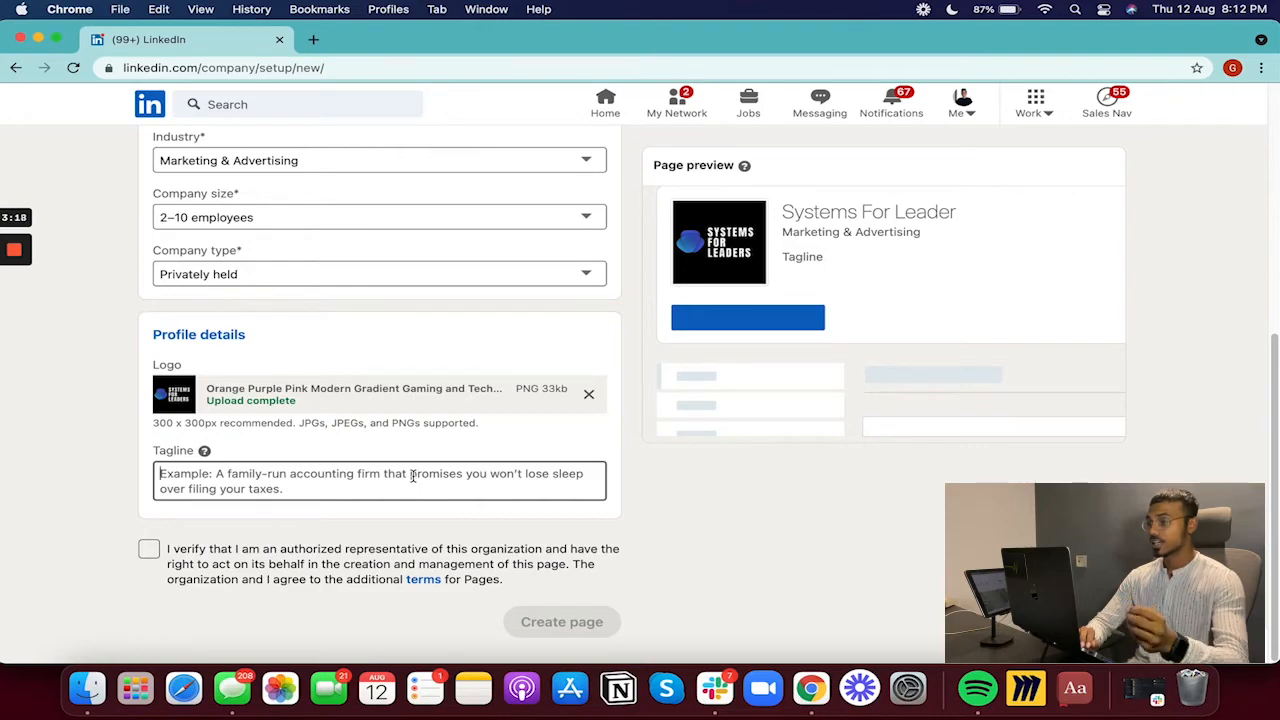
key(ctrl+Up)
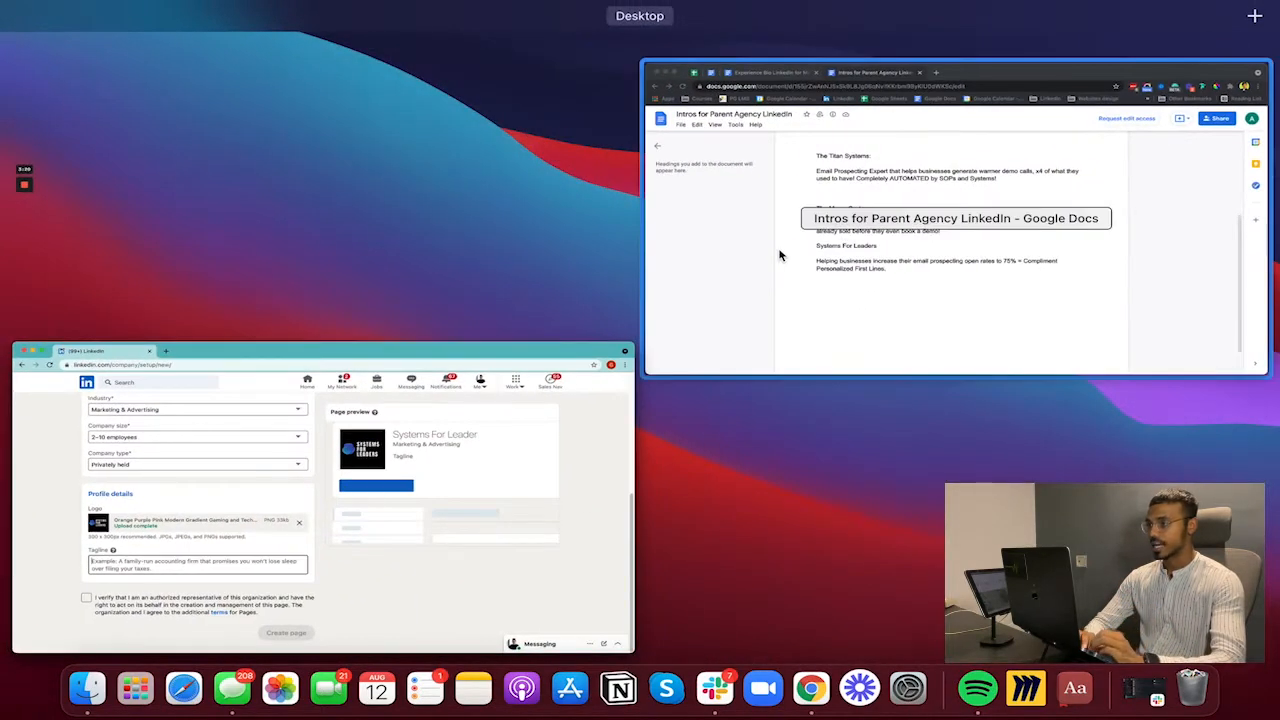
click(782, 254)
drag(494, 449, 341, 430)
key(super+c)
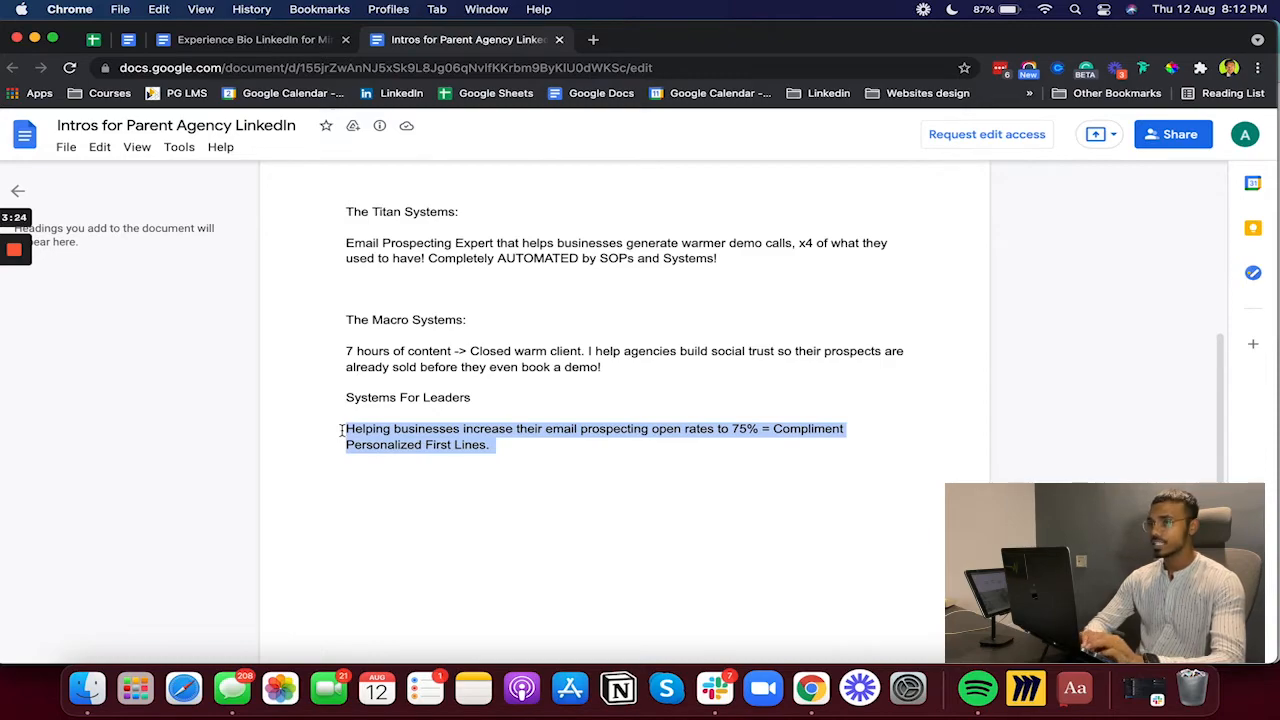
key(ctrl+Up)
click(257, 300)
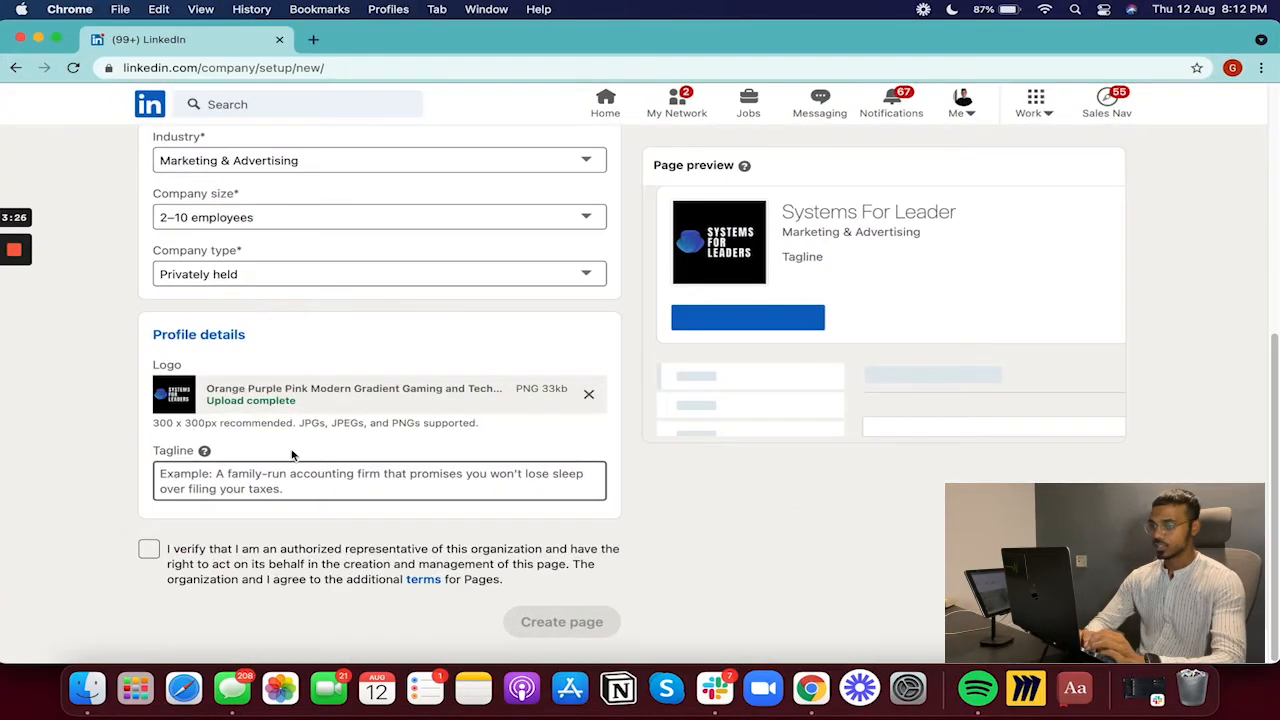
- Paste the 75% email prospecting open-rate tagline, prefixed with a pointing-hand emoji
click(287, 480)
key(super+v)
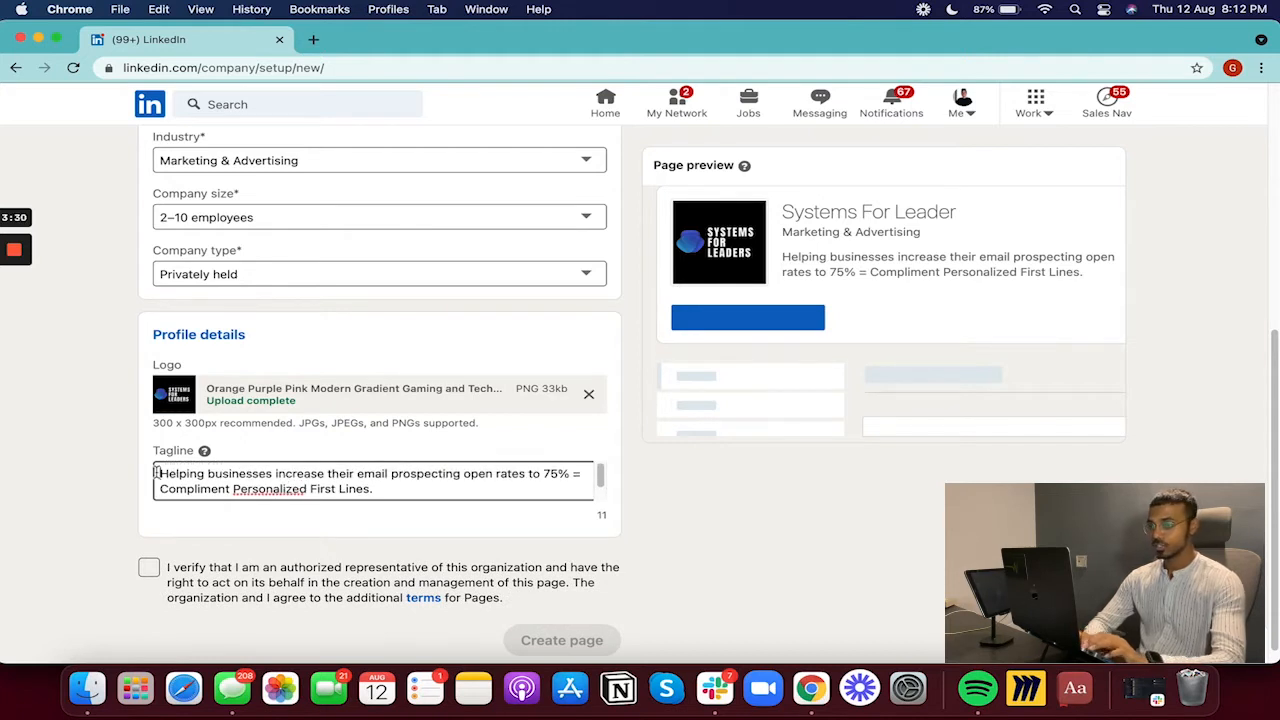
text(👉)
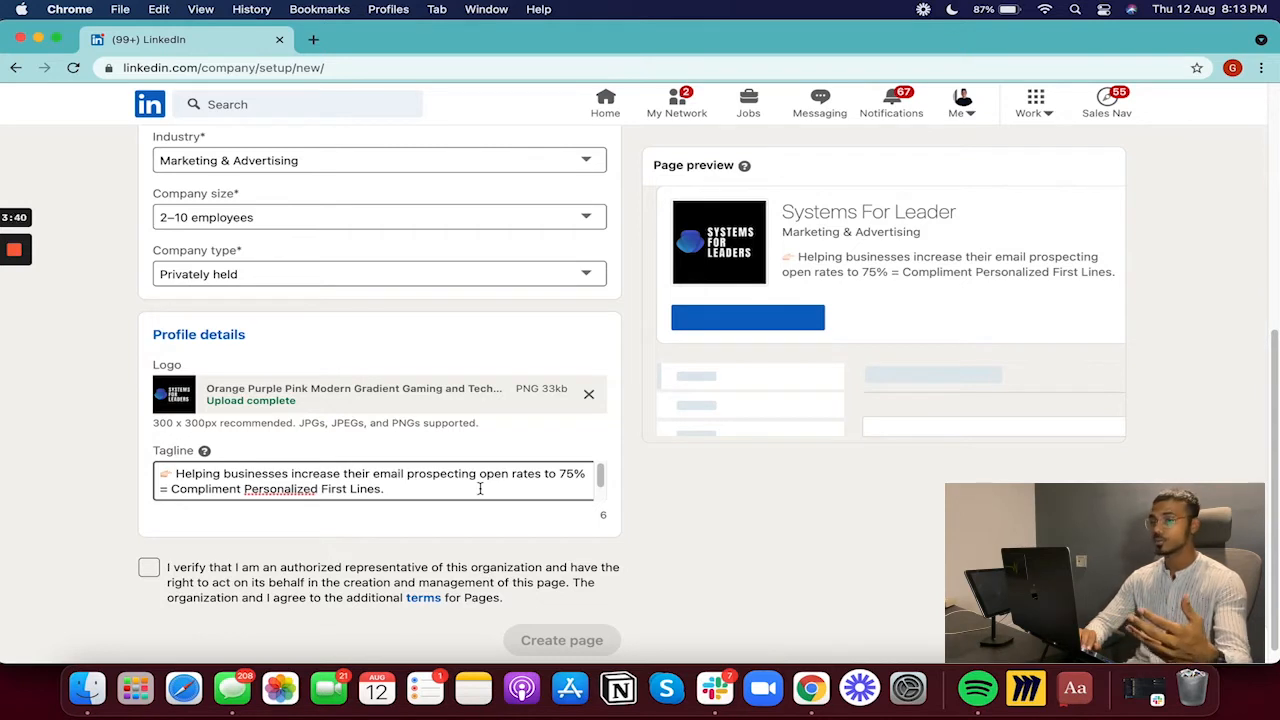
scroll(480, 488, down, 1)
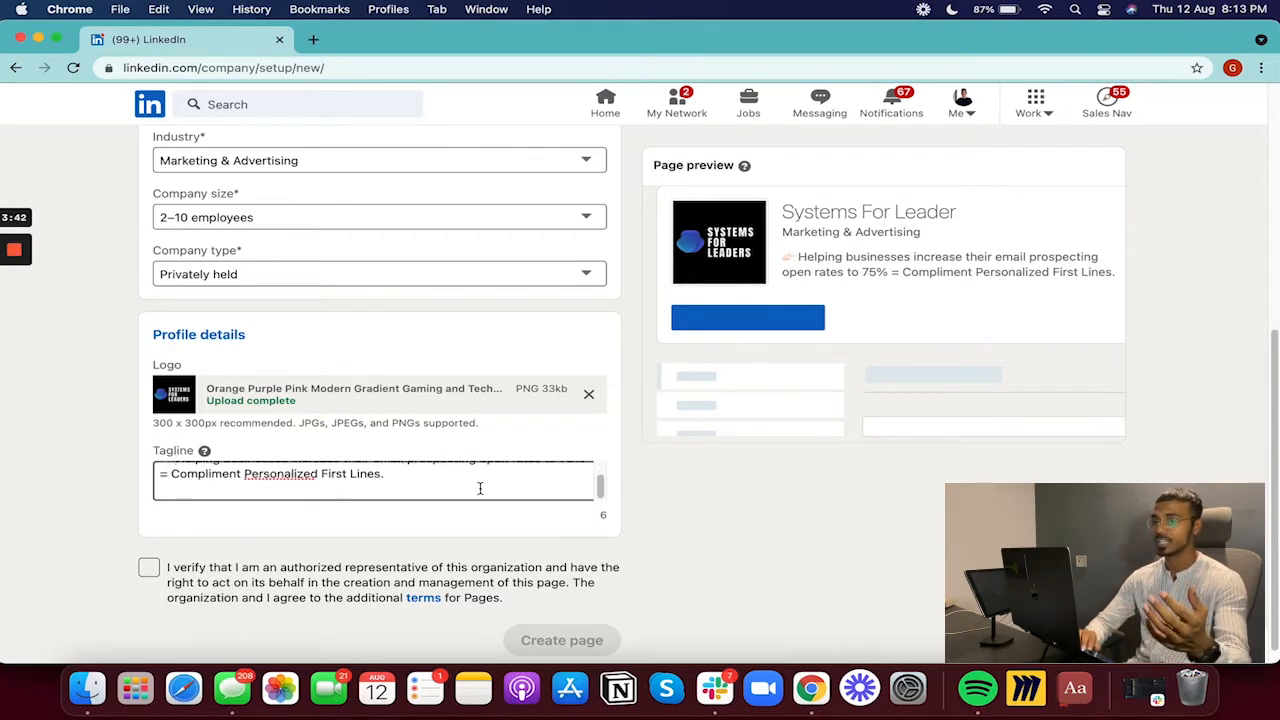
scroll(480, 488, up, 1)
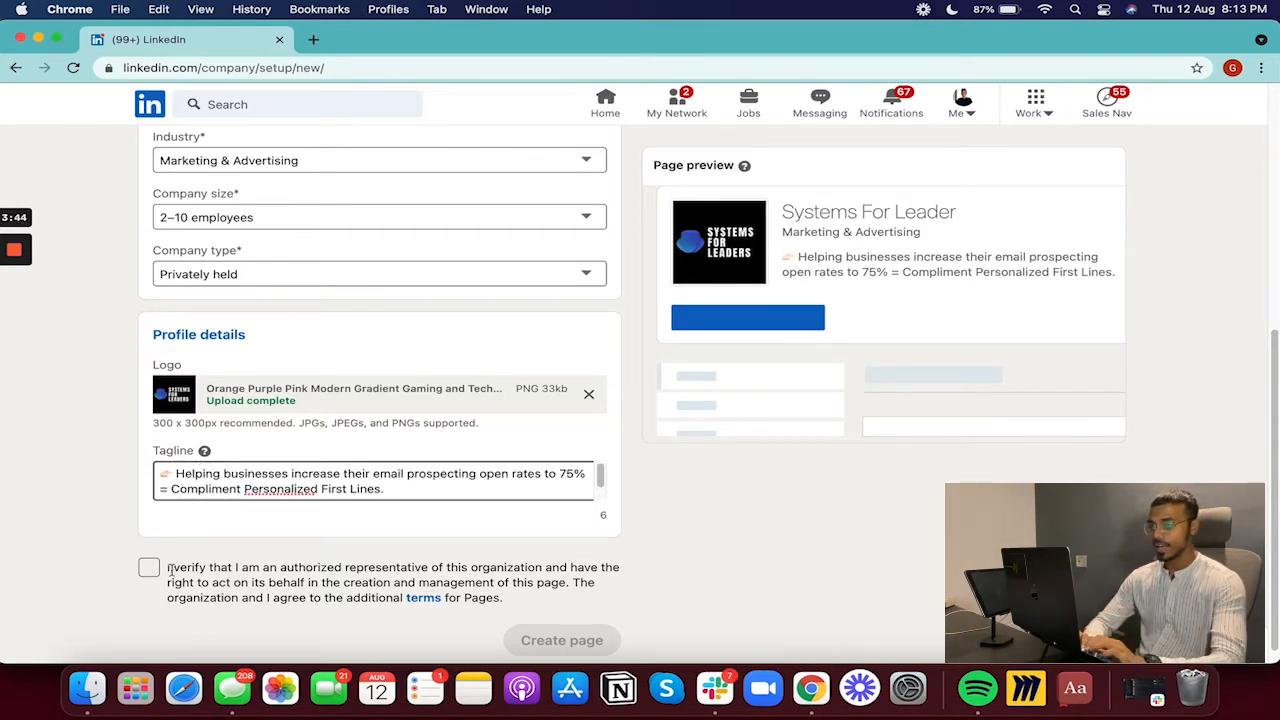
scroll(162, 575, down, 1)
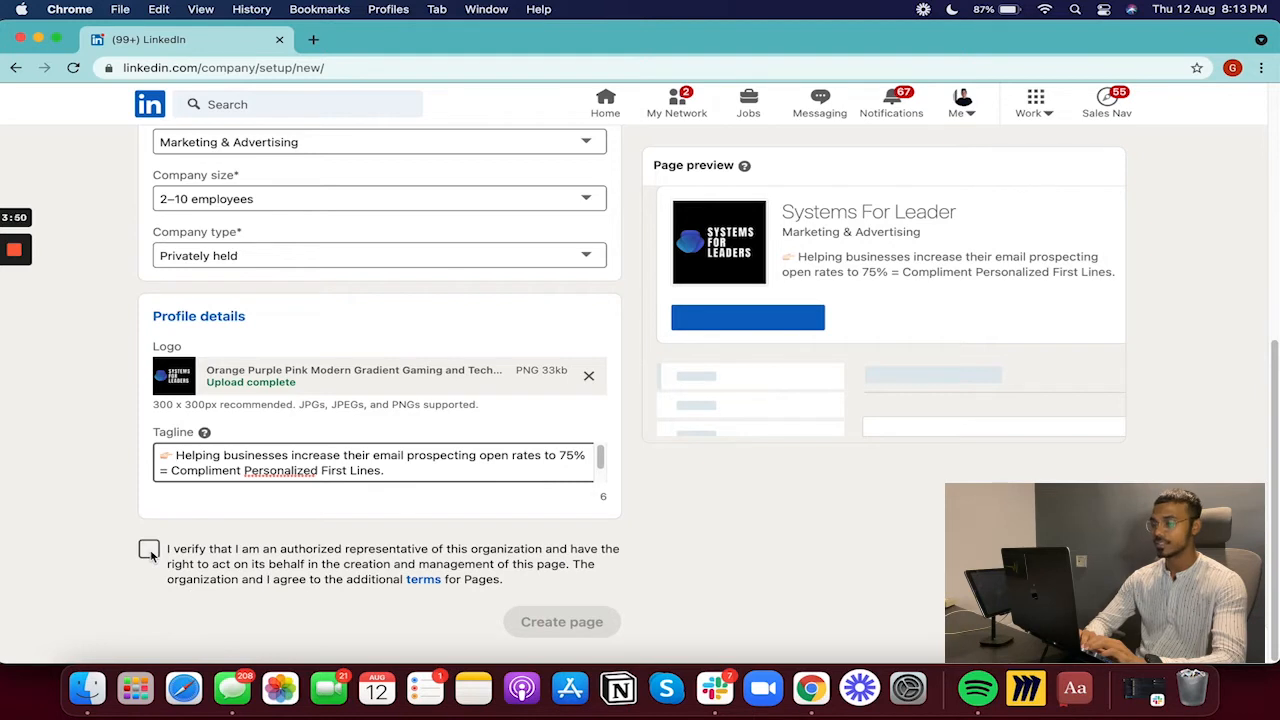
- Confirm you're an authorized representative, create the page, and review its admin home
click(149, 551)
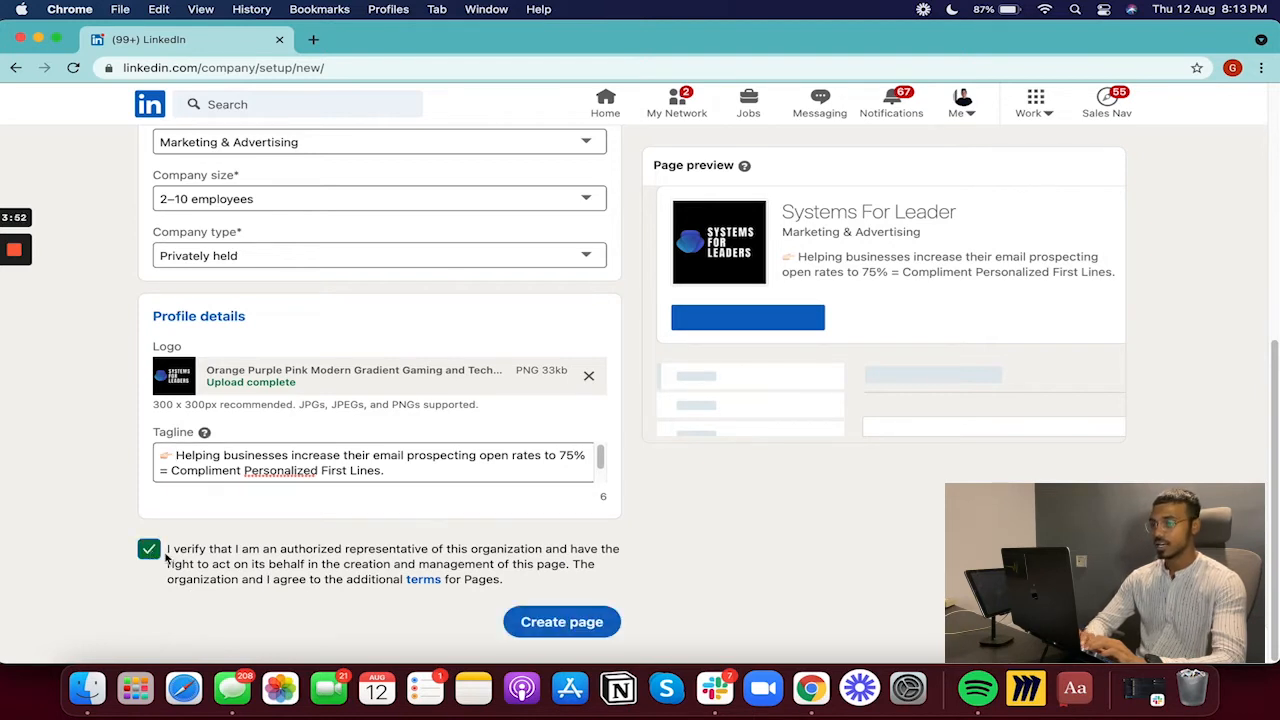
click(592, 622)
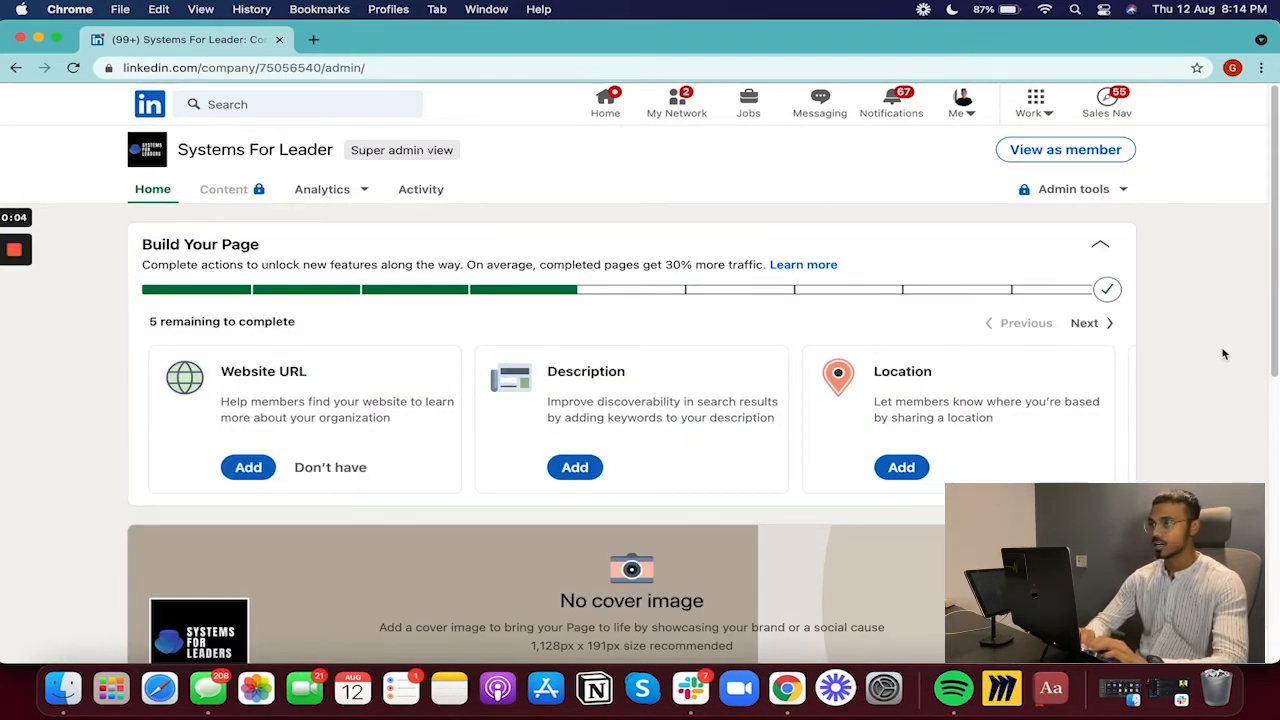
scroll(1223, 354, down, 5)
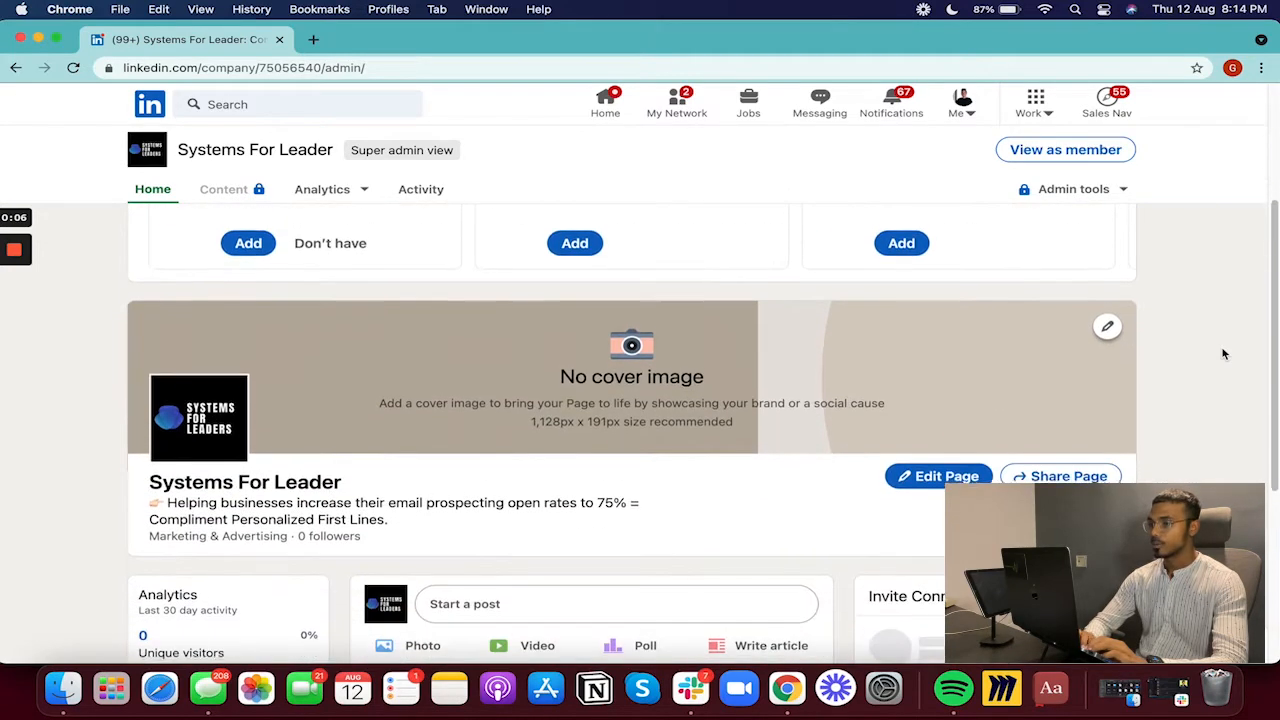
scroll(1223, 354, down, 1)
scroll(1223, 354, down, 2)
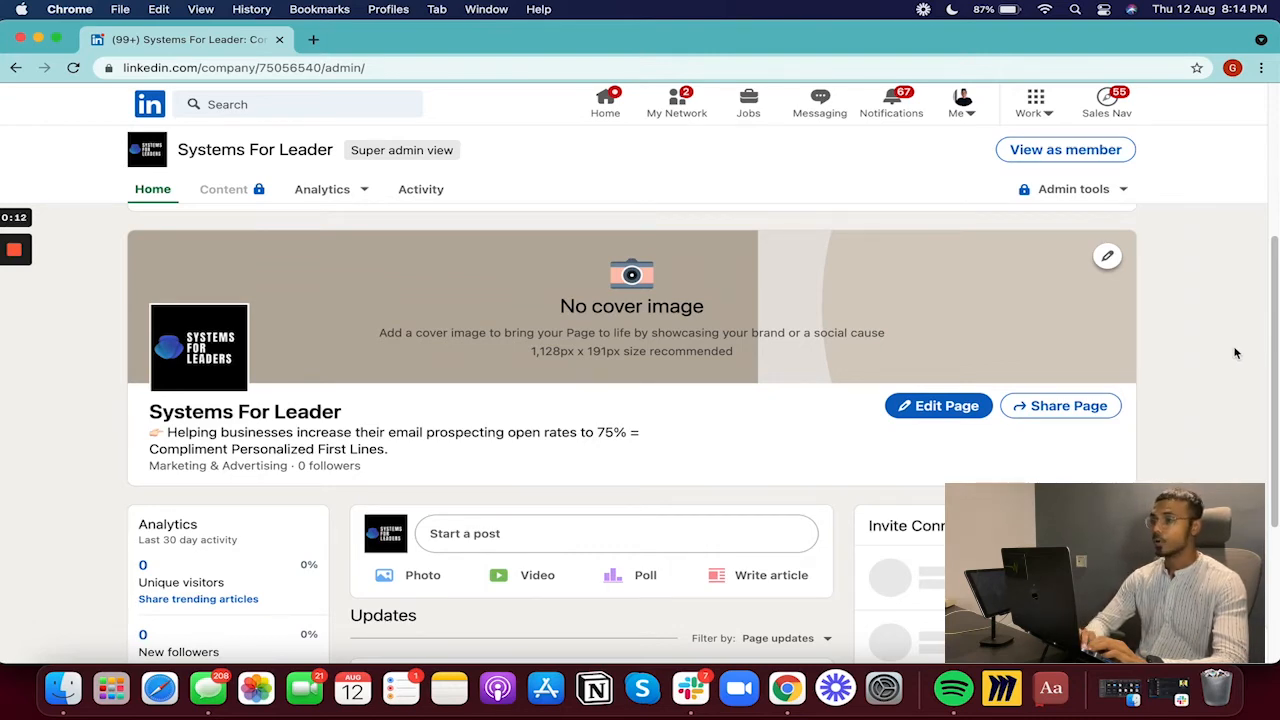
scroll(1235, 353, down, 1)
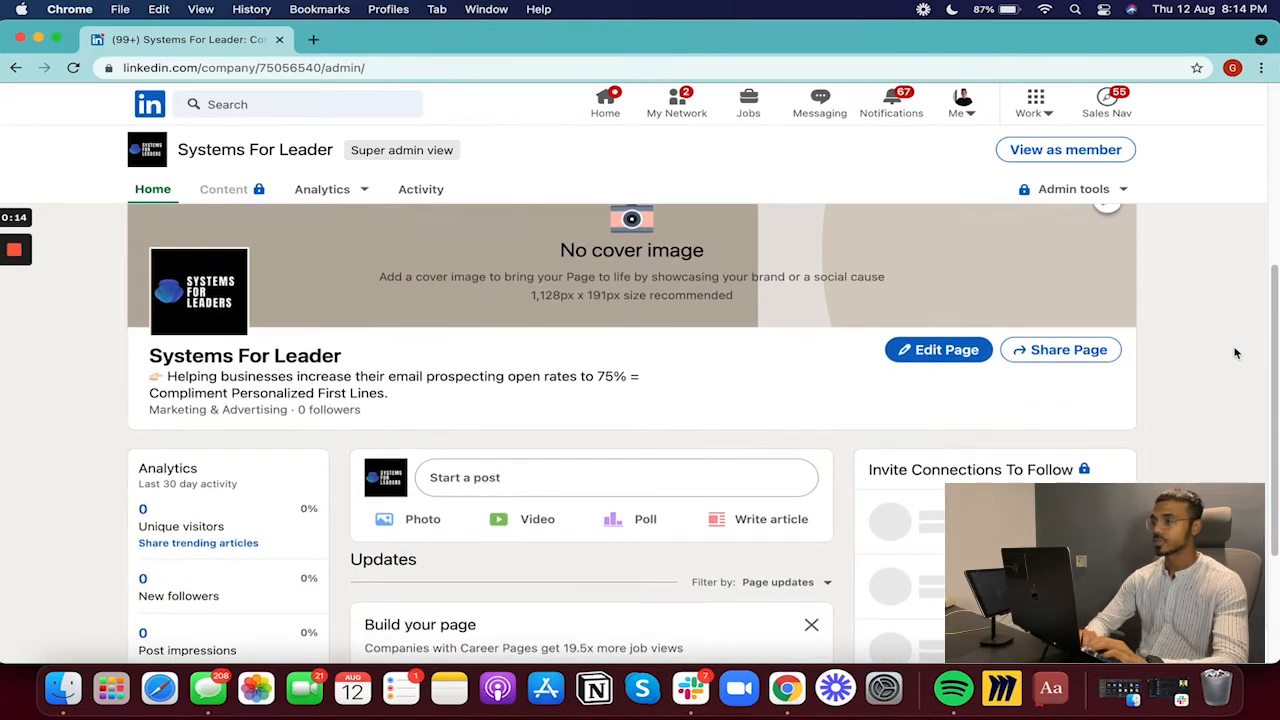
scroll(1235, 353, up, 1)
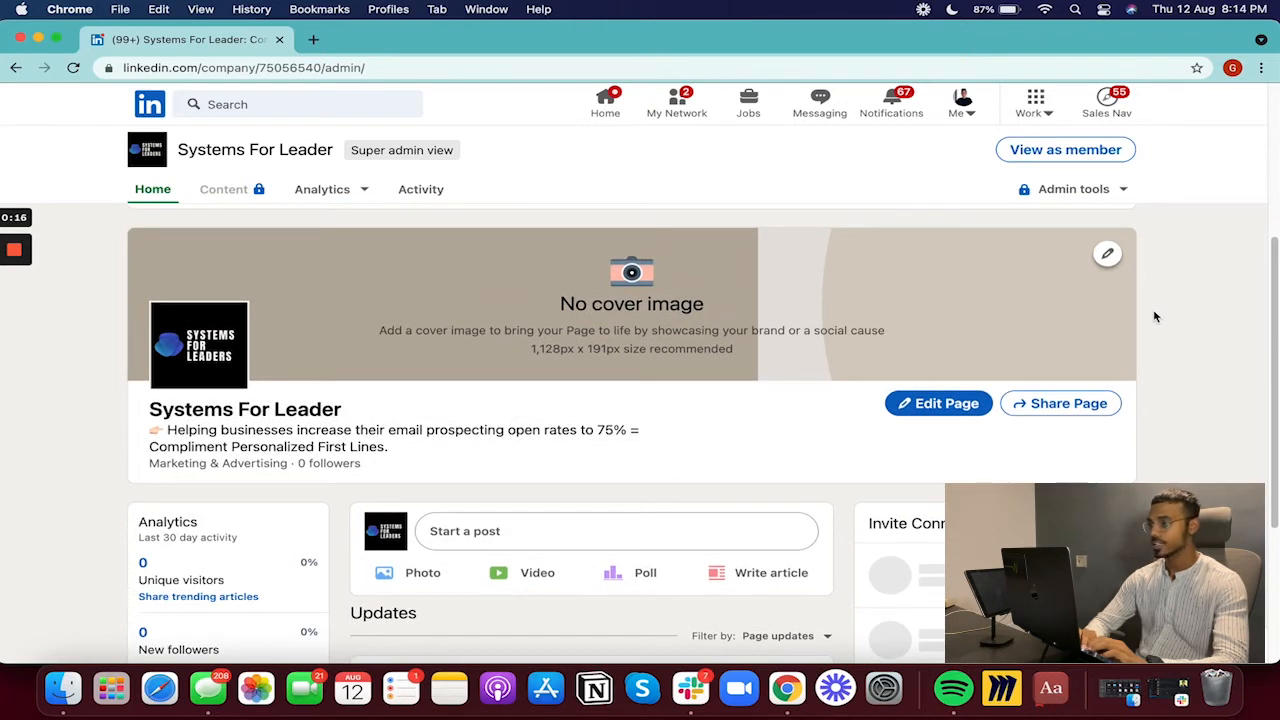
- Upload the blue 'IMPROVE EFFICIENCY BY 70%' banner as the cover, reposition it and save
click(1107, 255)
click(1034, 303)
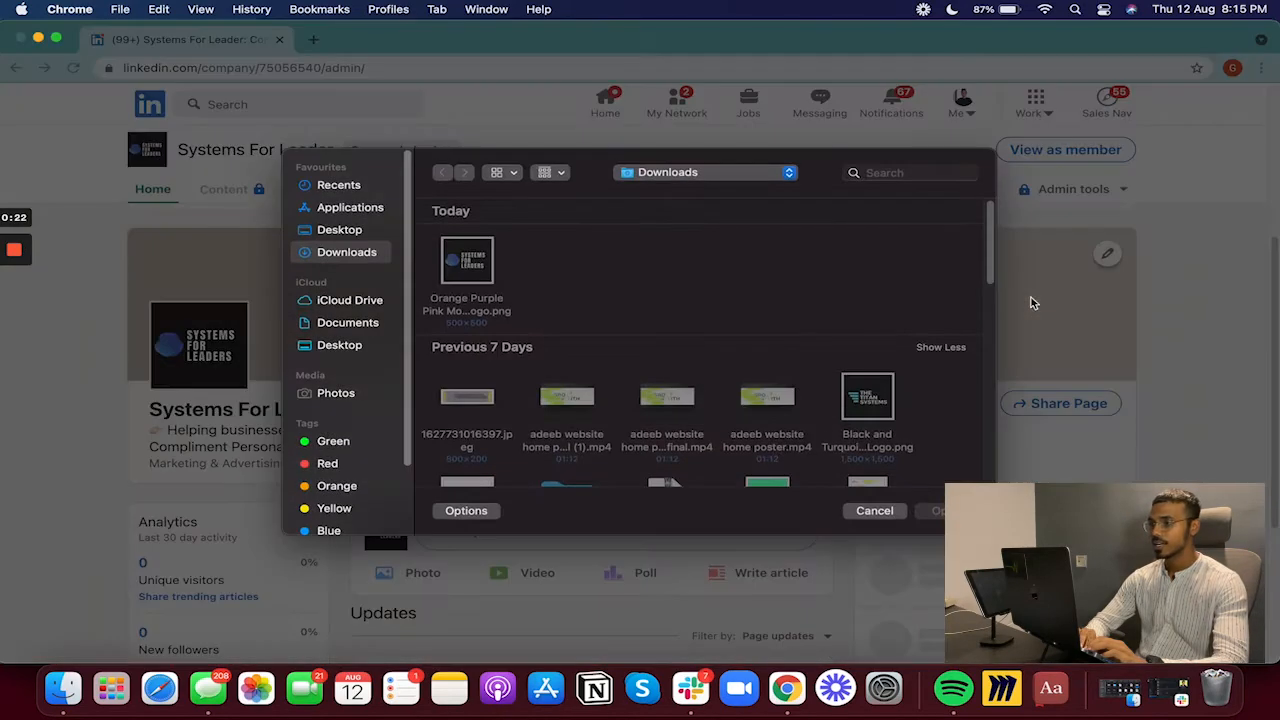
click(874, 511)
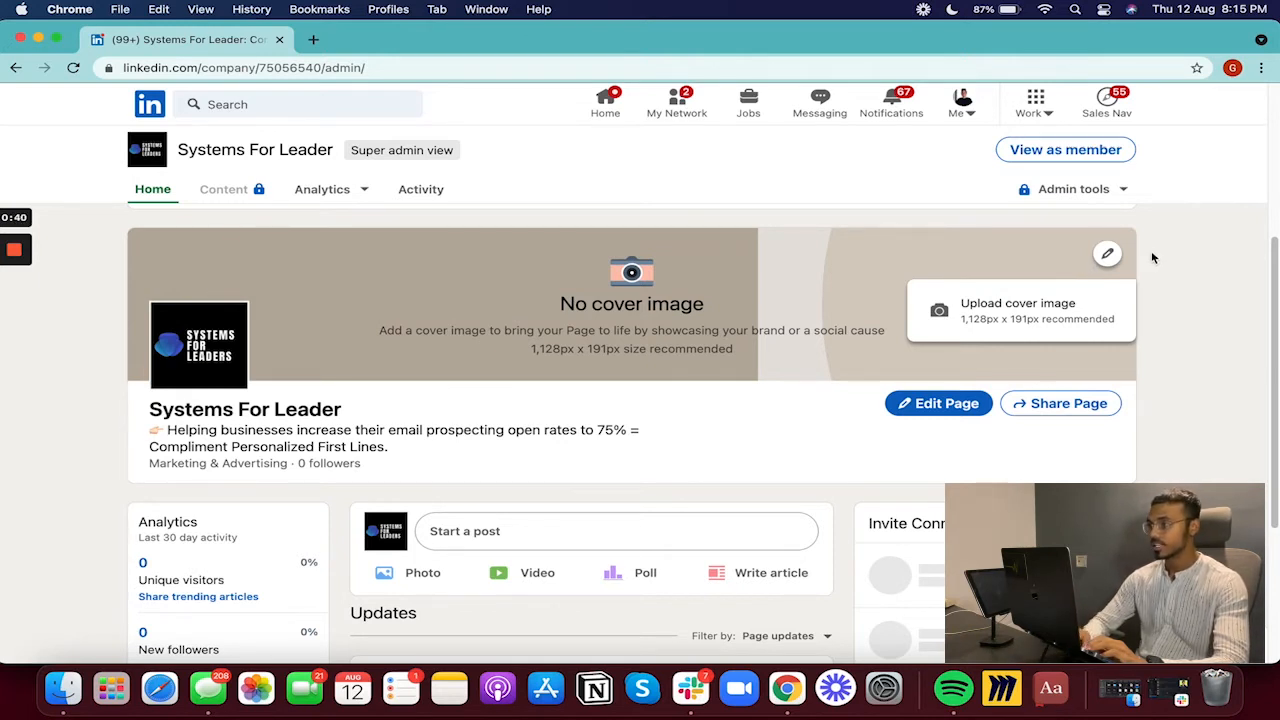
click(1013, 315)
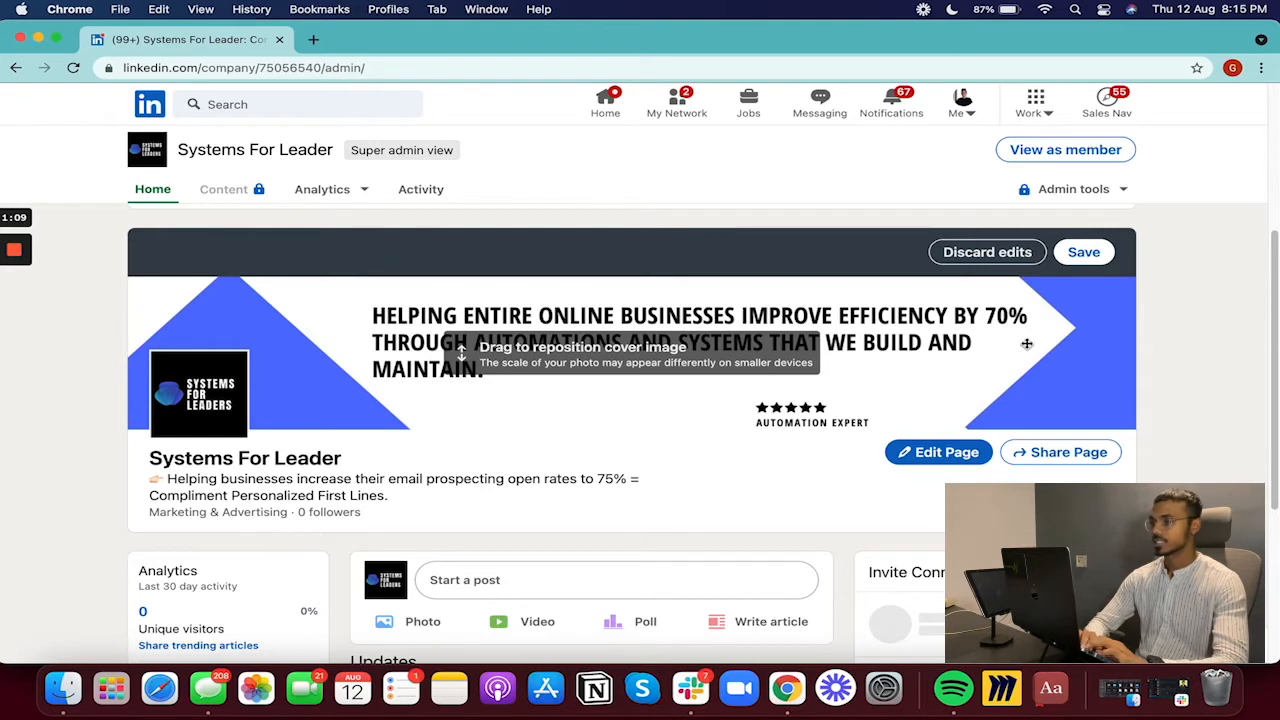
drag(1026, 357, 1028, 350)
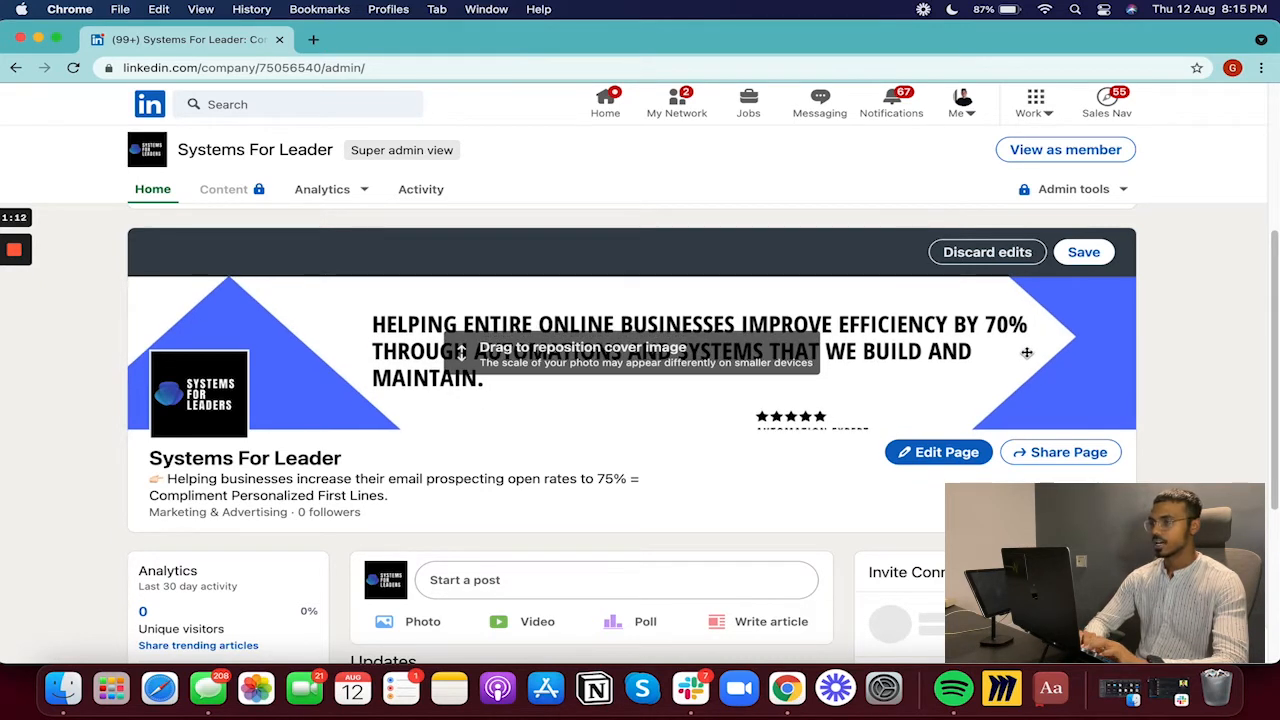
click(1073, 254)
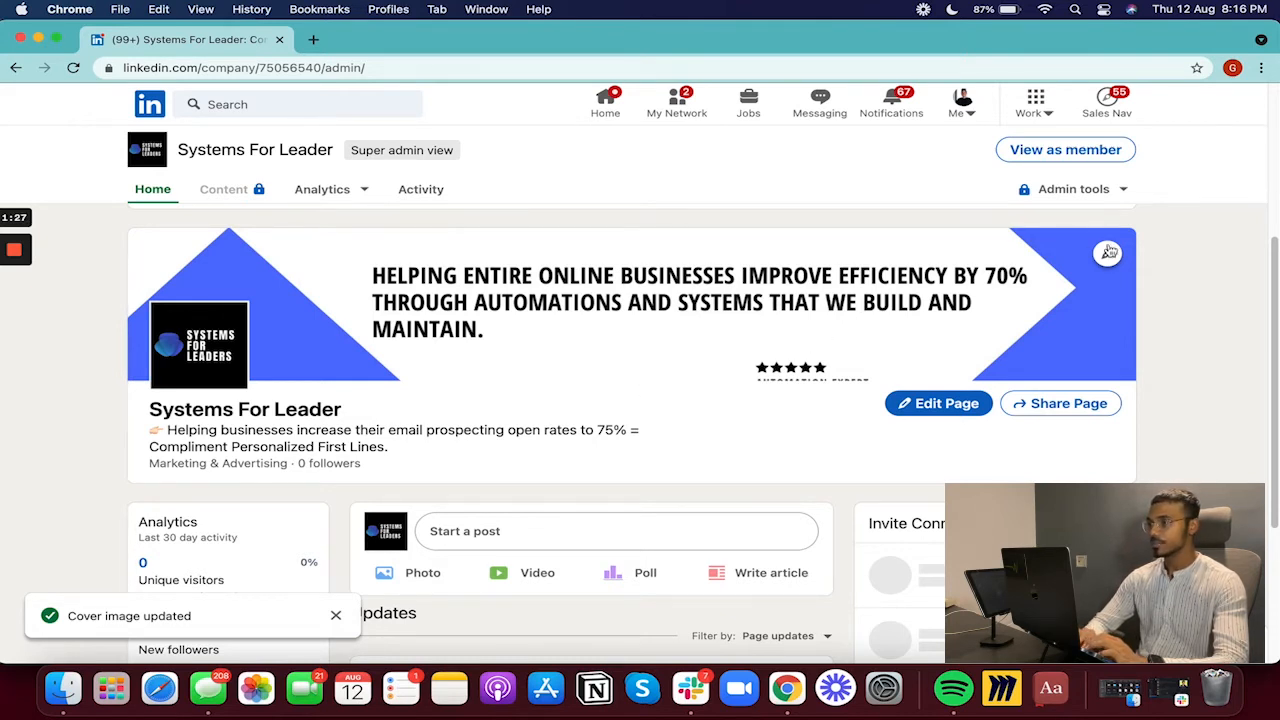
click(1107, 253)
click(960, 358)
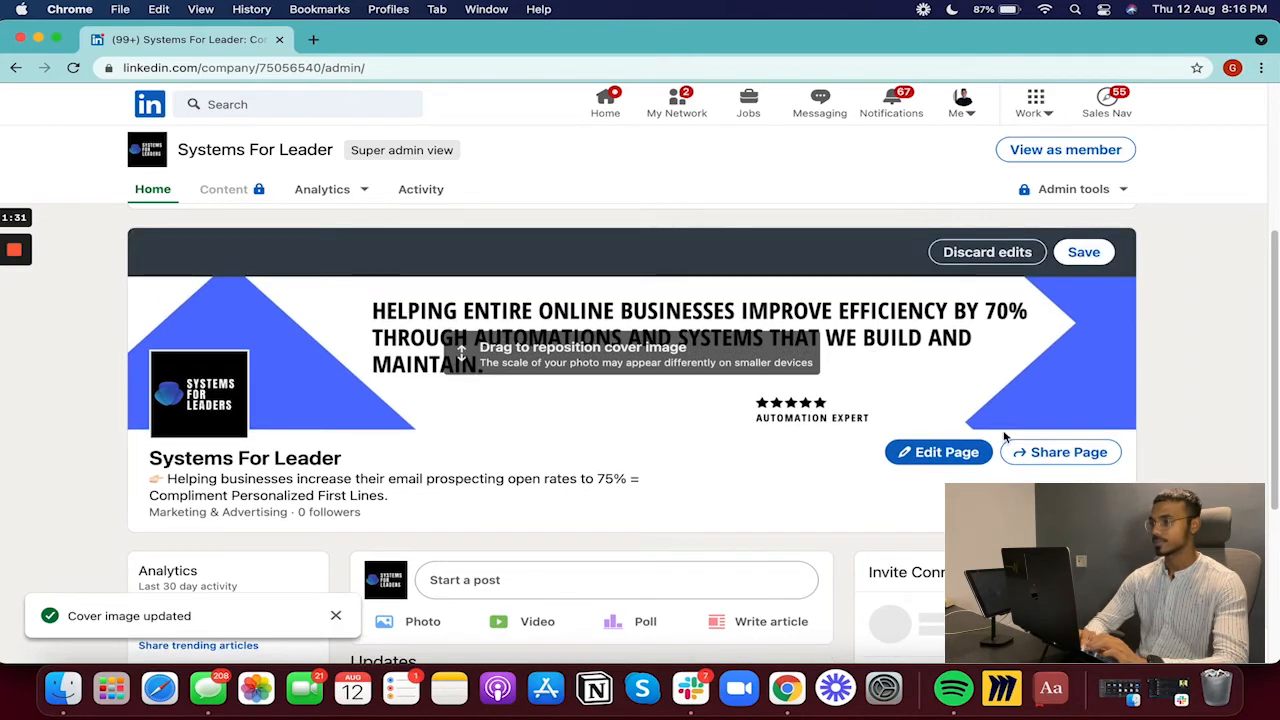
click(1084, 252)
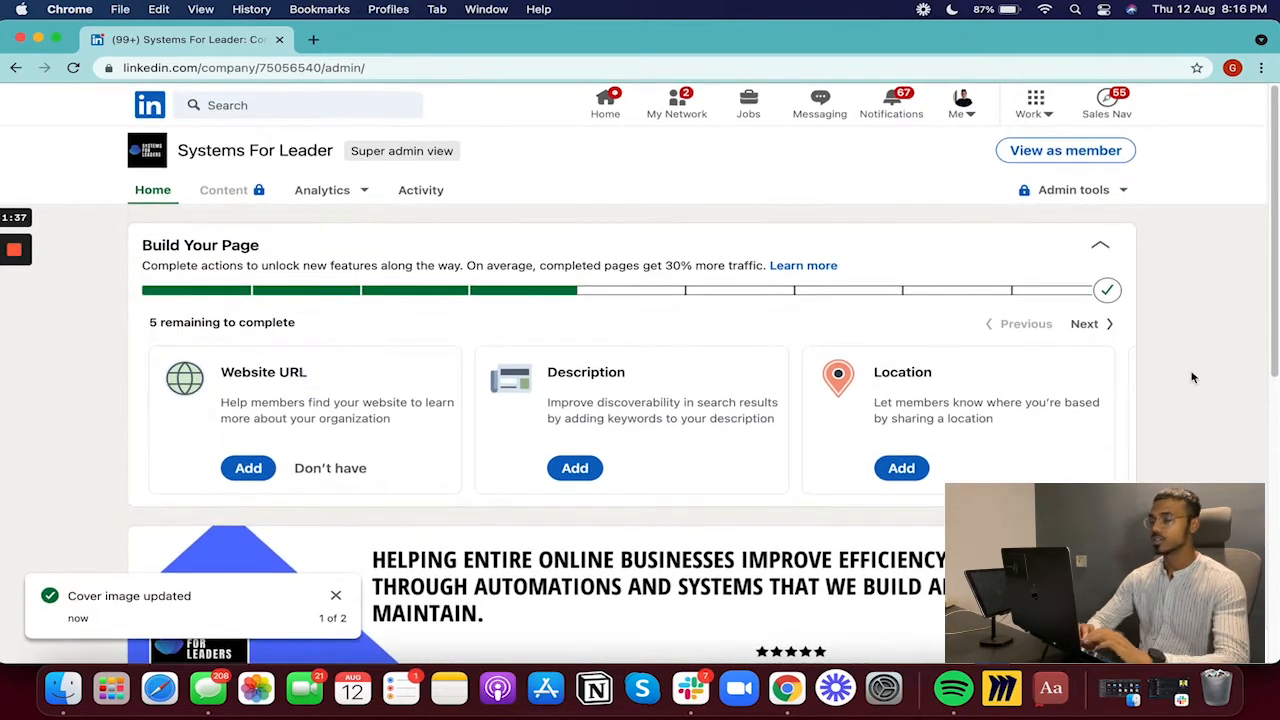
- Mark the page as having no website and copy the description from the Experience Bio doc
scroll(1192, 377, down, 2)
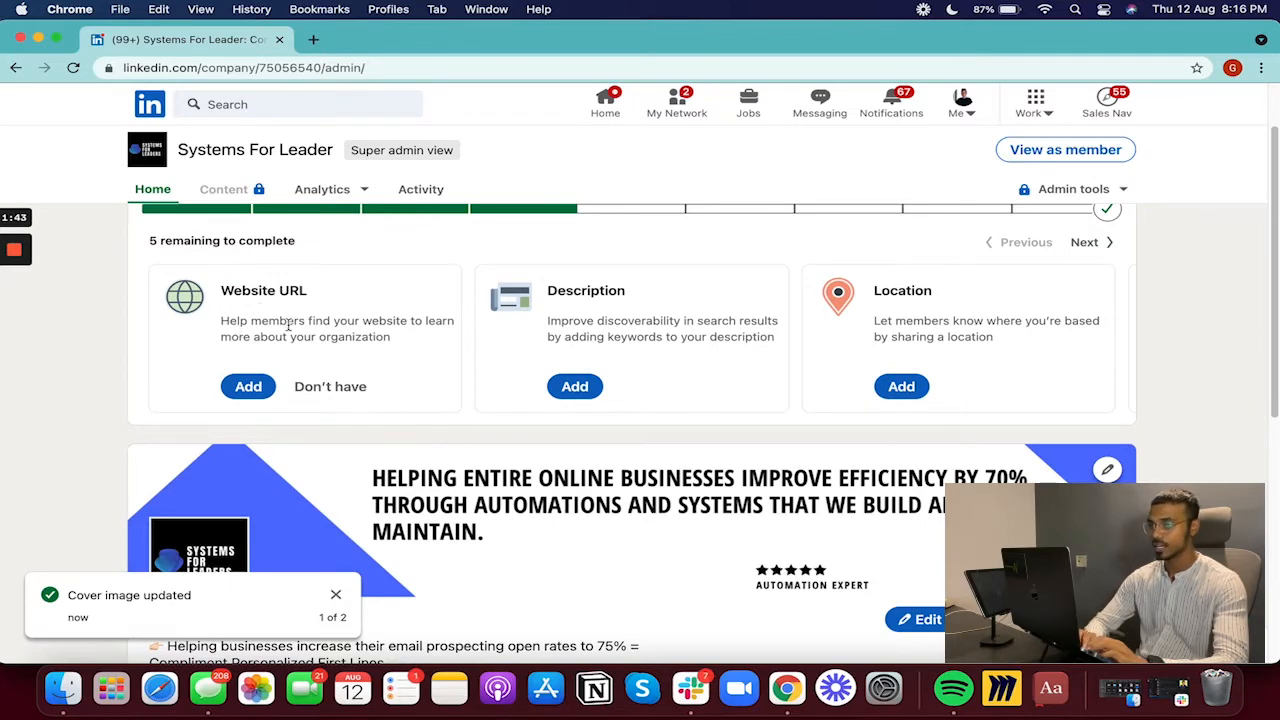
click(327, 390)
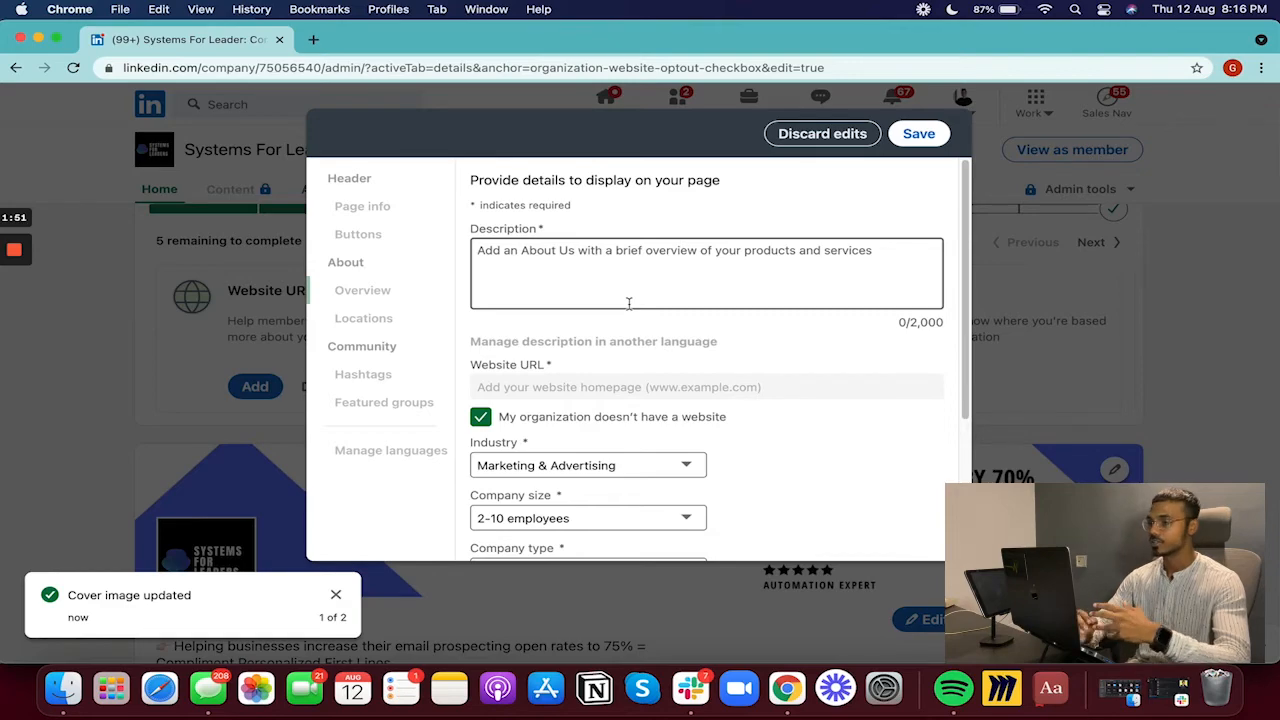
key(ctrl+Up)
click(840, 188)
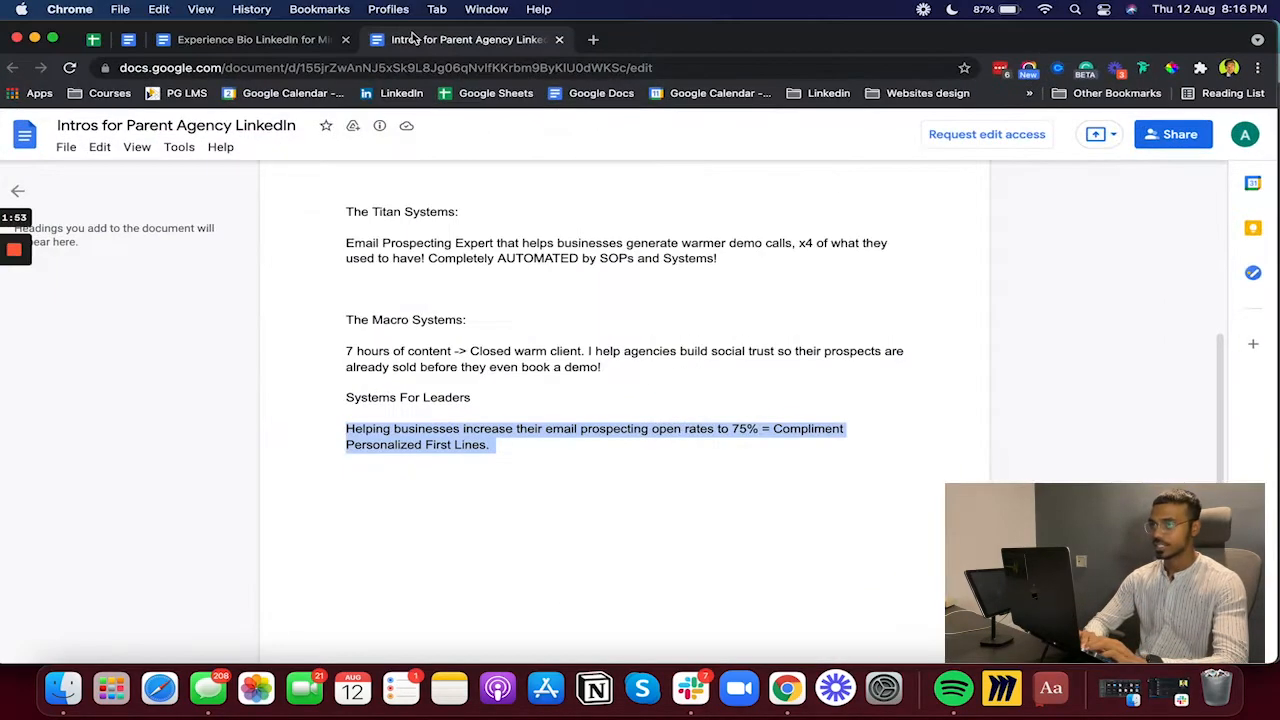
click(262, 40)
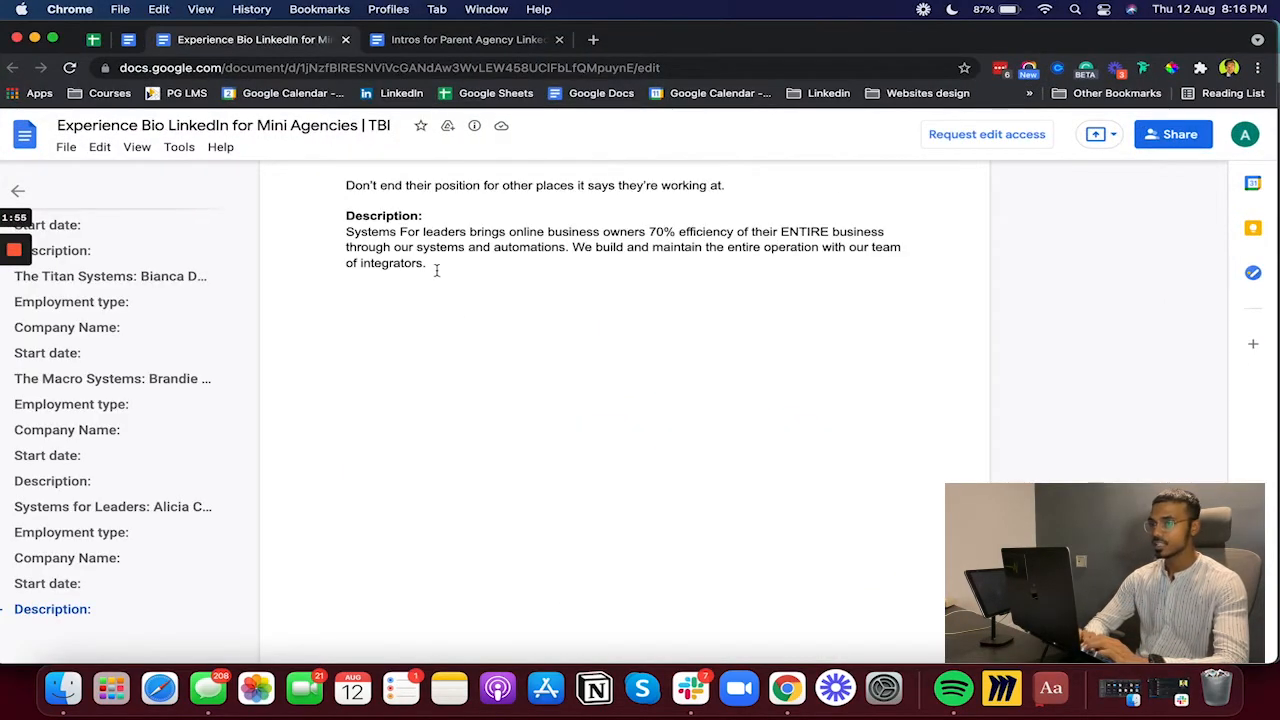
drag(436, 270, 343, 233)
key(super+c)
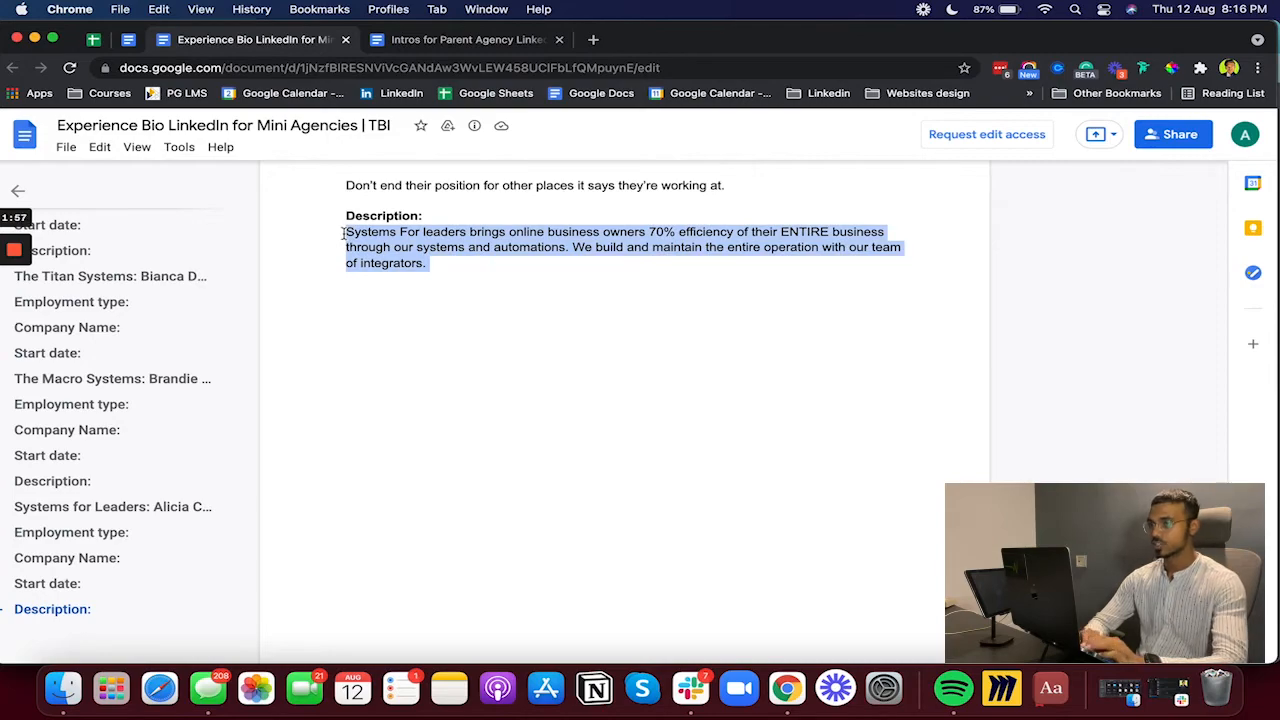
key(ctrl+Up)
click(400, 228)
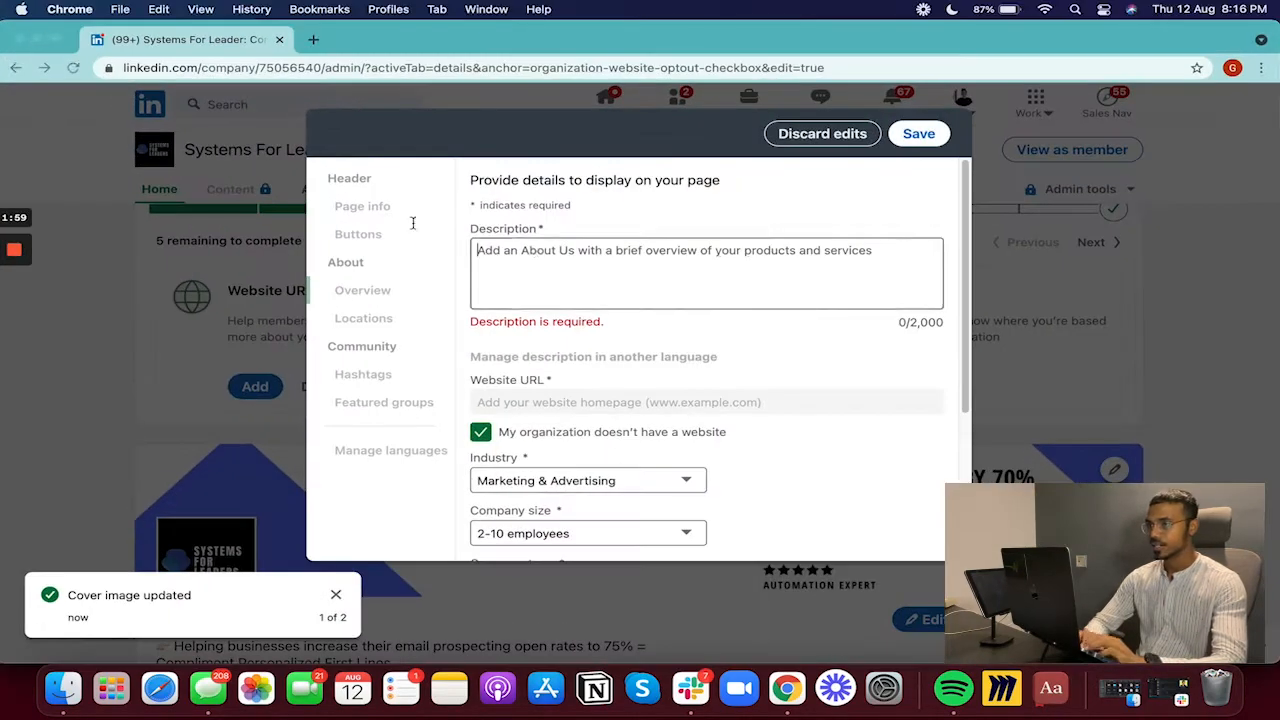
- Paste the systems-and-automations About paragraph into Description and save the page details
key(super+v)
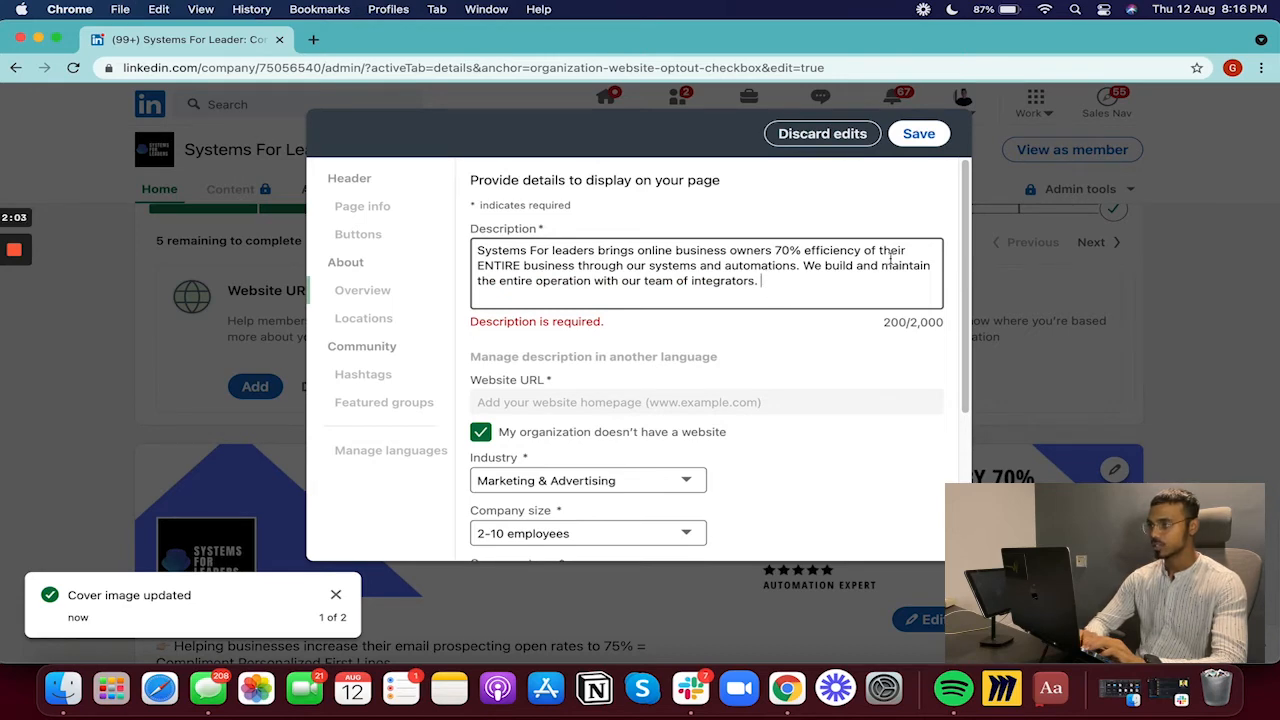
scroll(880, 380, down, 5)
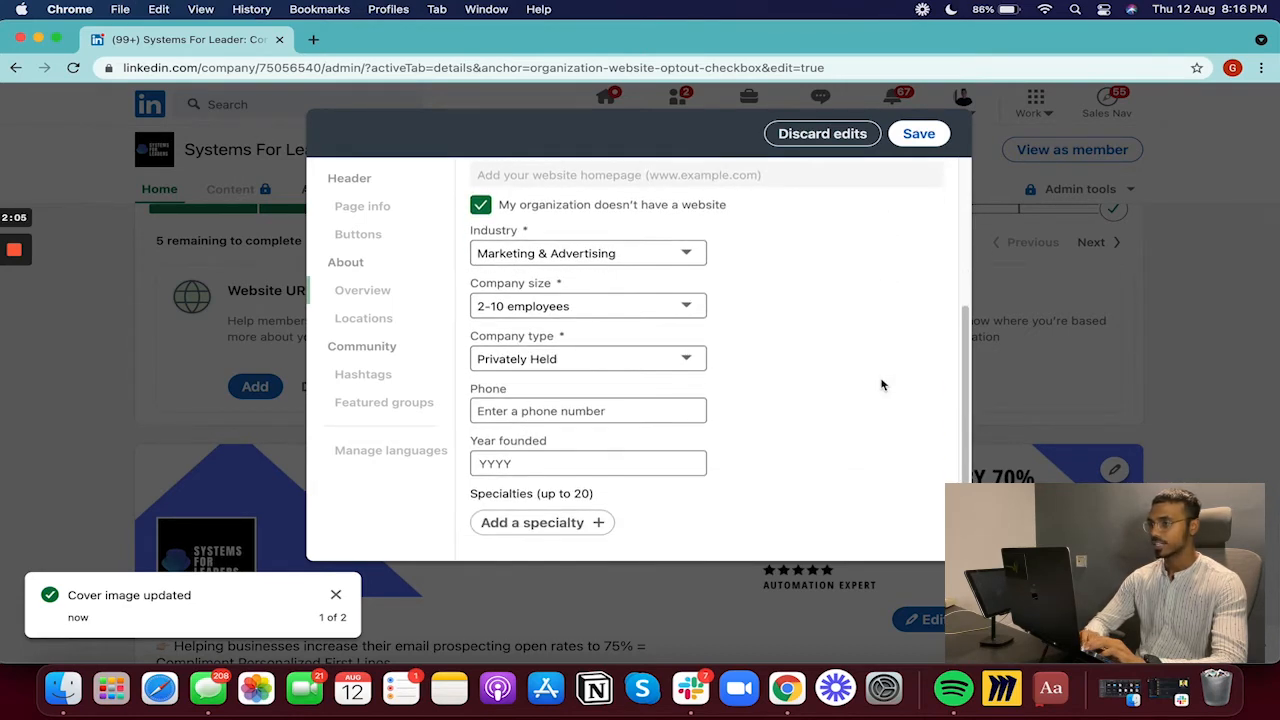
click(920, 133)
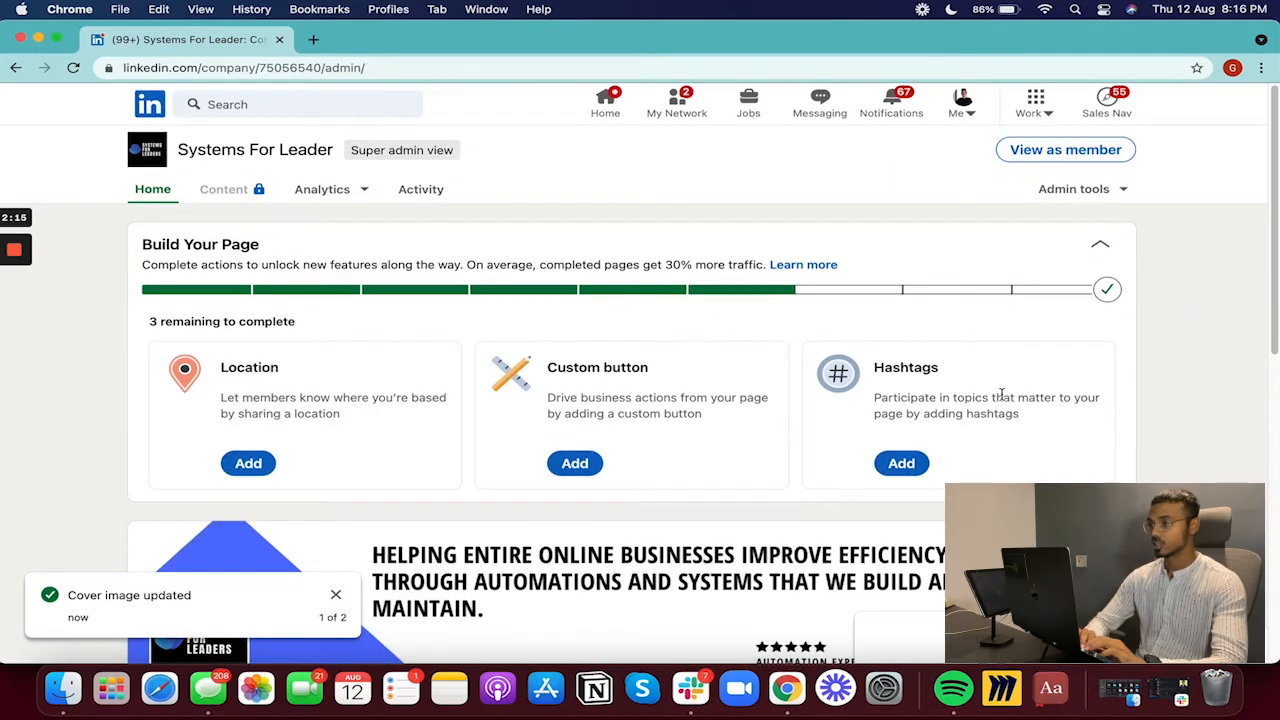
click(903, 463)
- Add the hashtags #marketing, #marketingagency and #emailmarketing, then save them
click(497, 245)
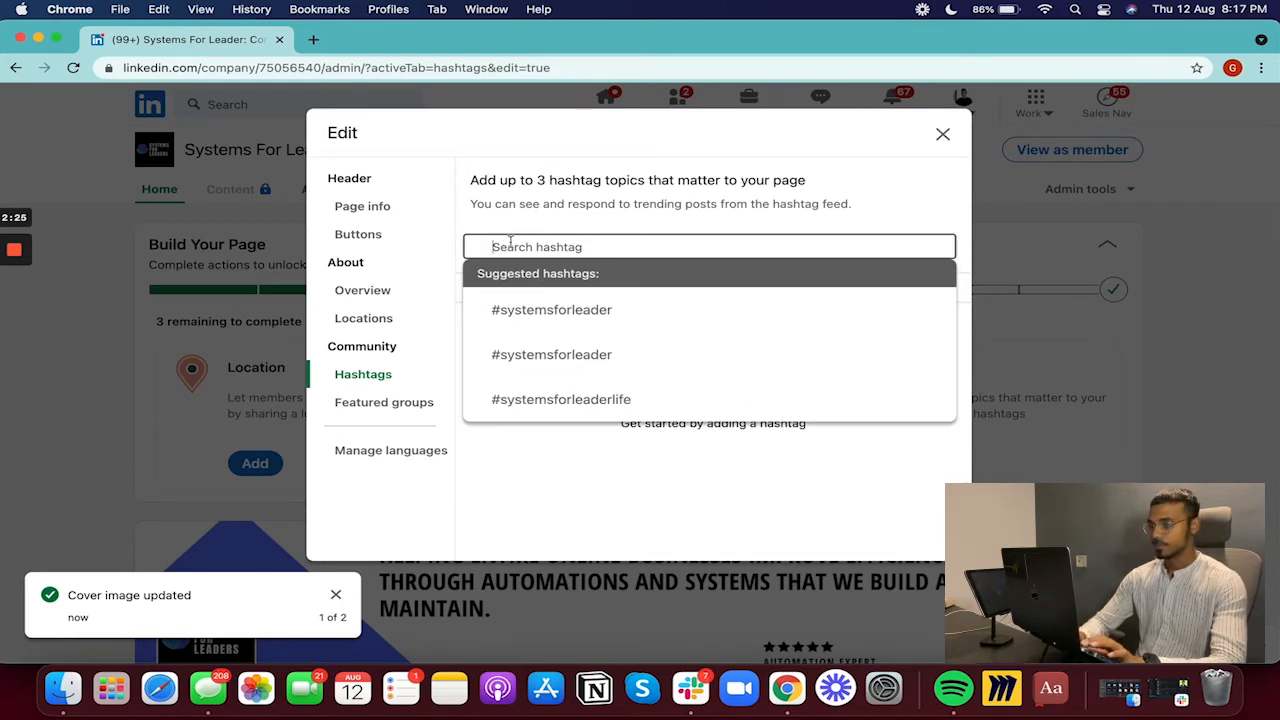
text(#mar)
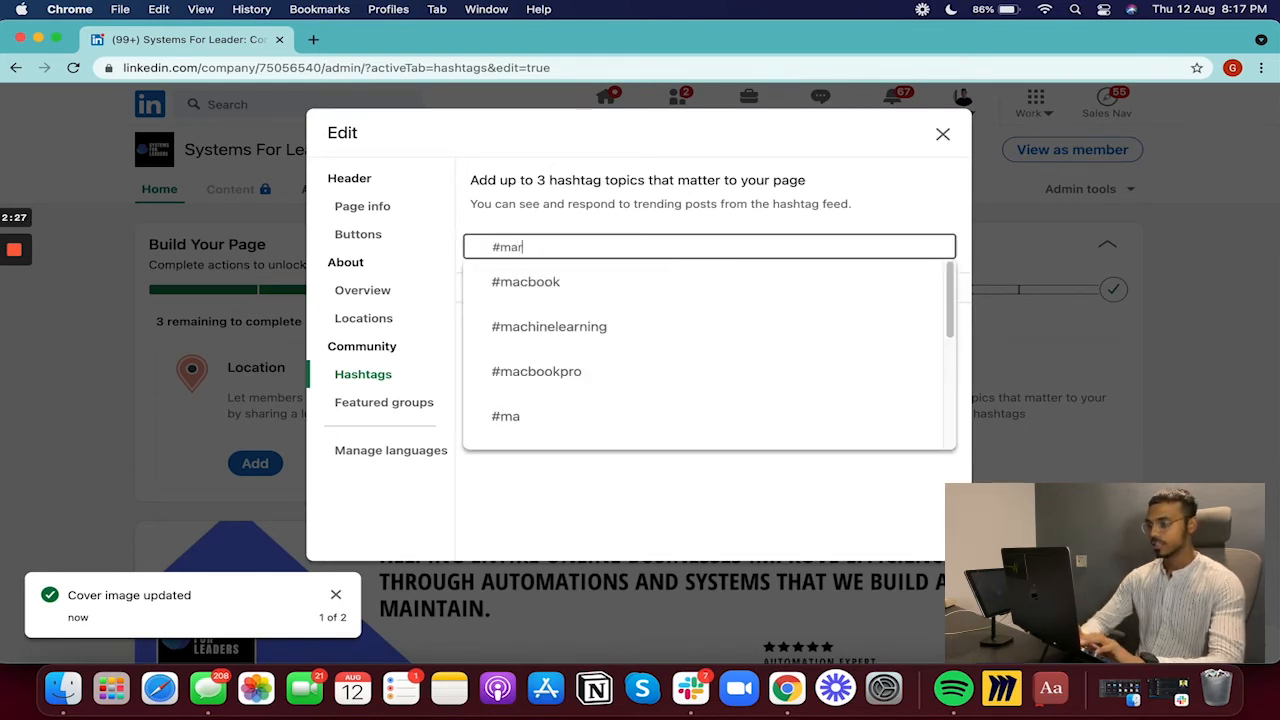
text(keting)
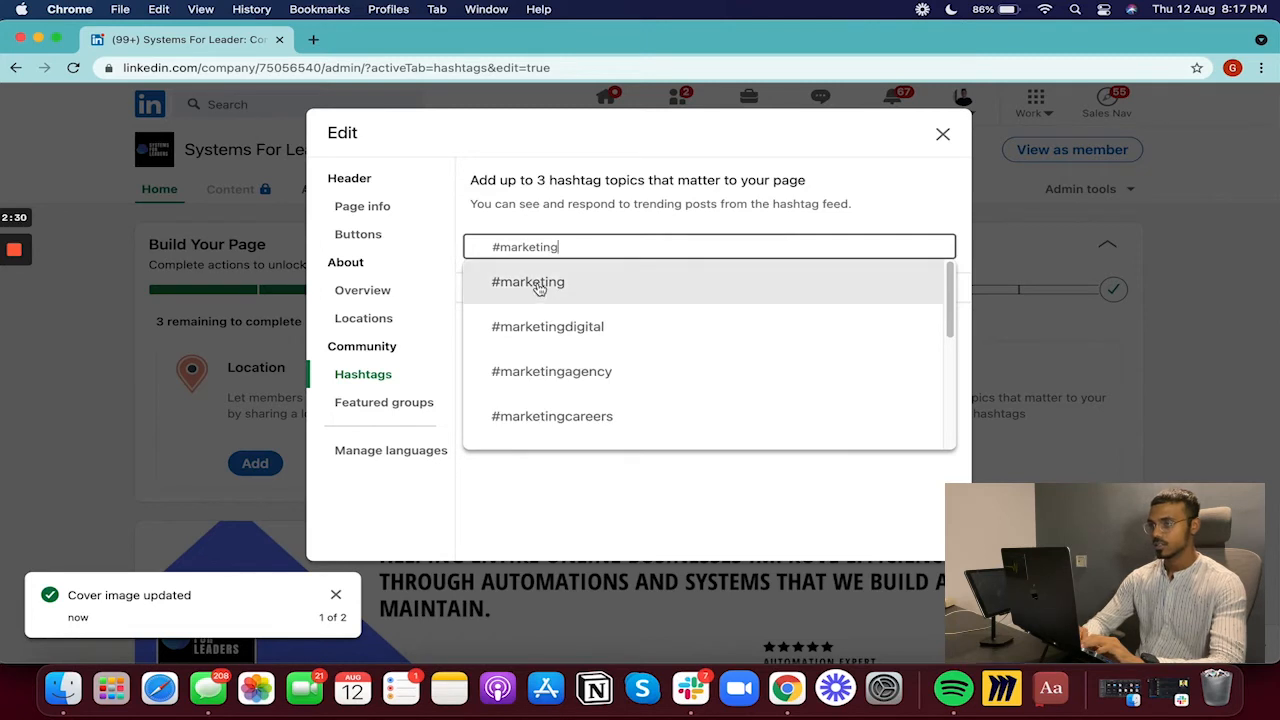
click(541, 288)
click(556, 250)
text(#)
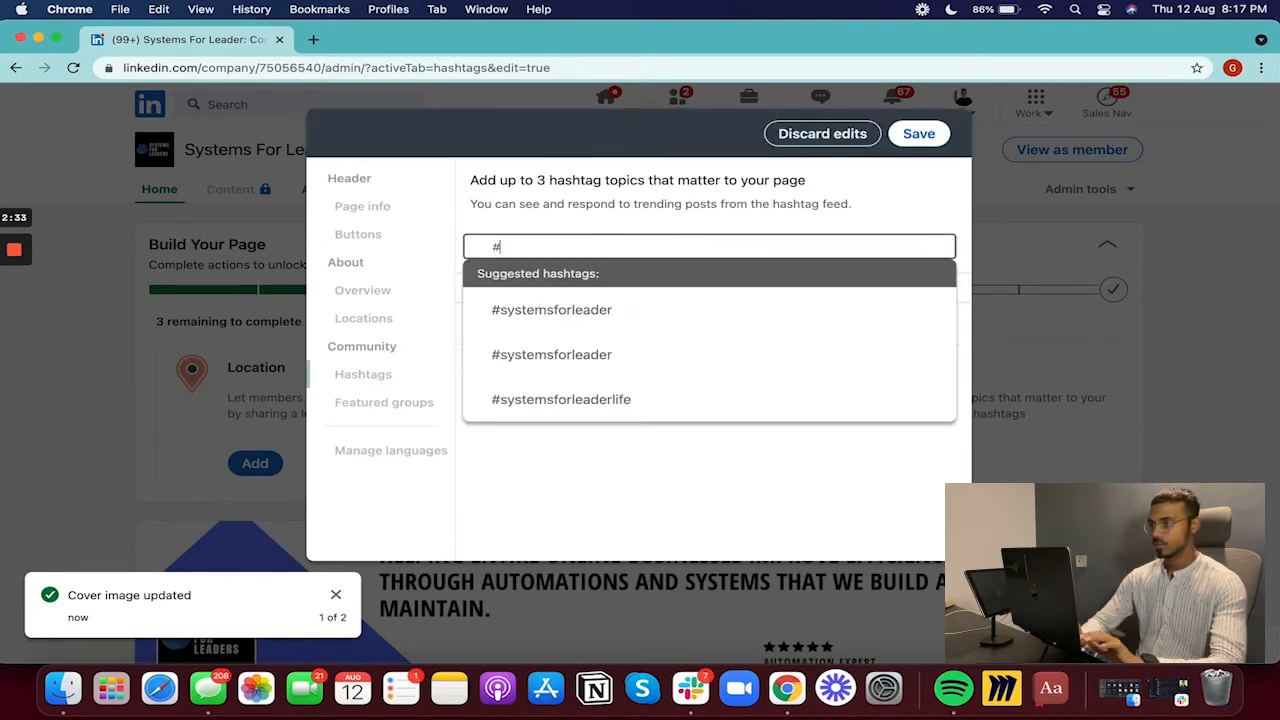
text(marketing)
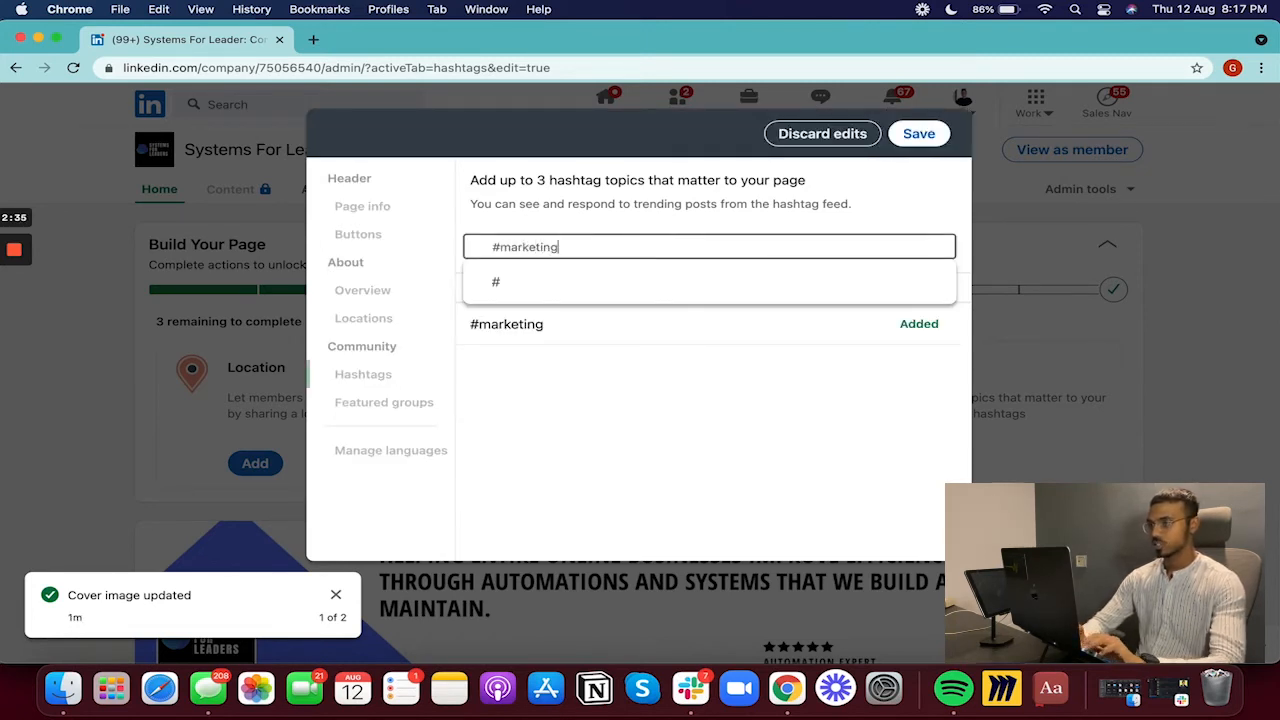
click(597, 370)
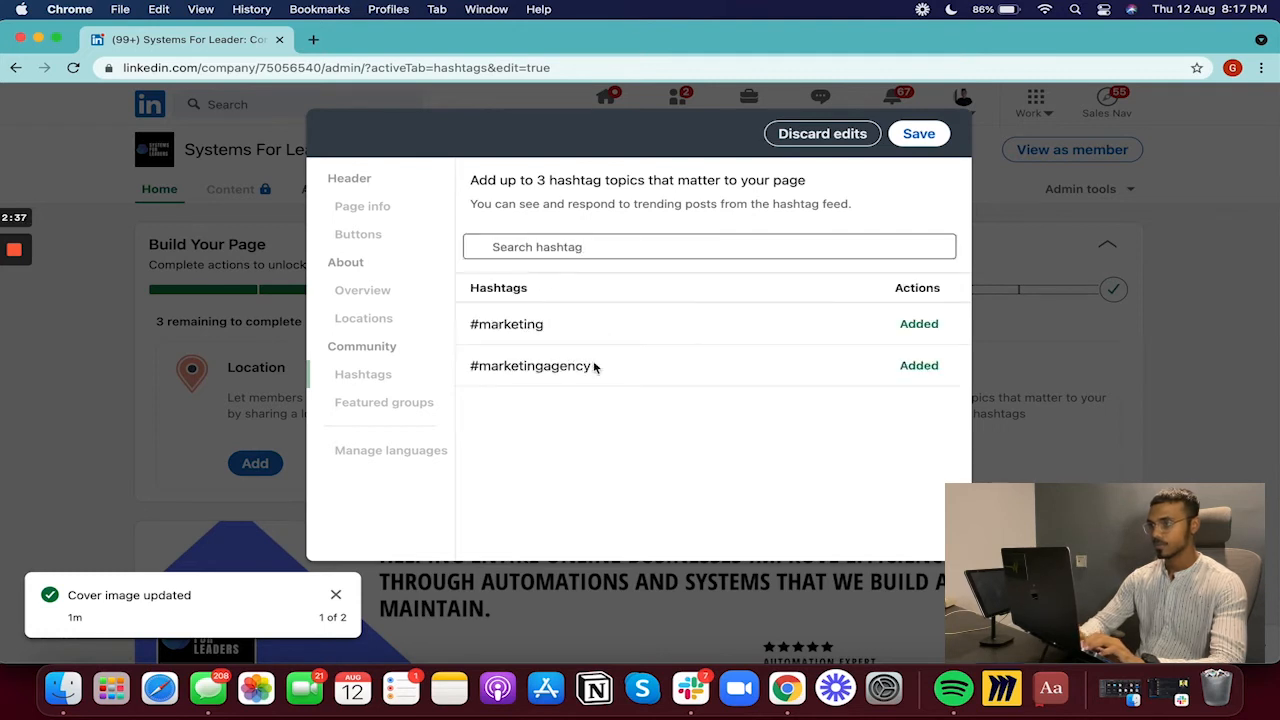
click(491, 246)
text(#)
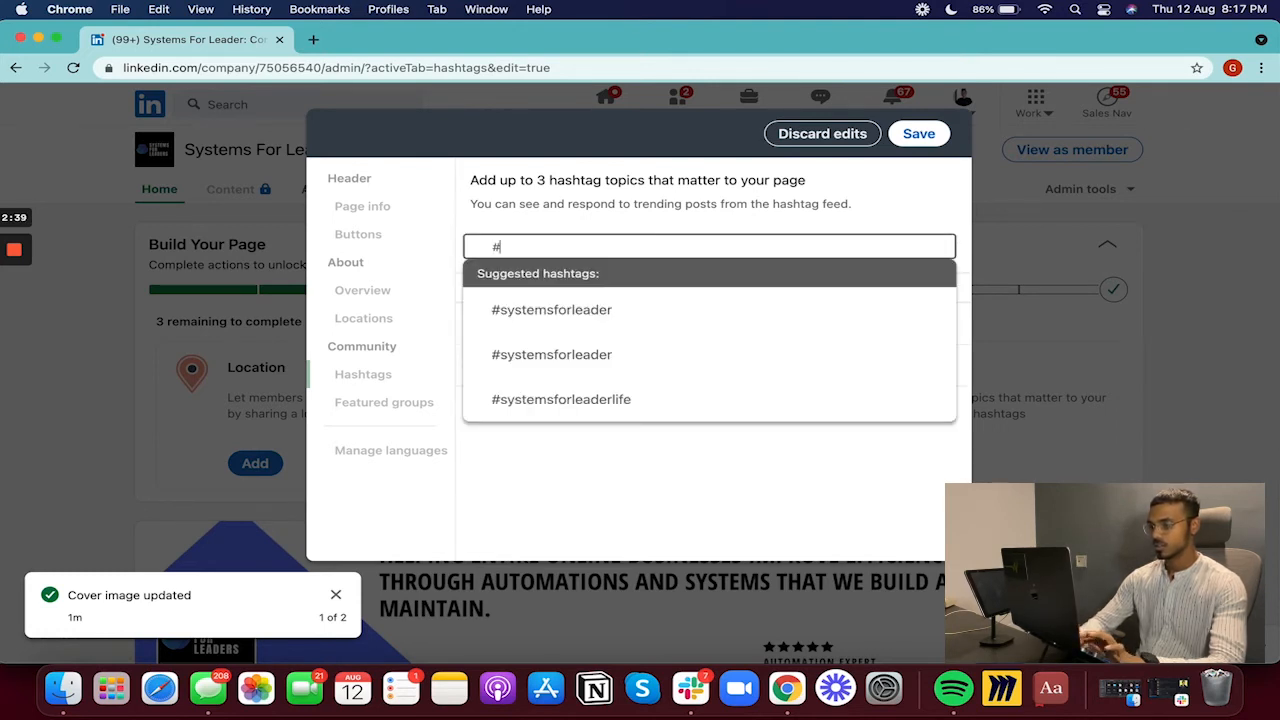
text(email)
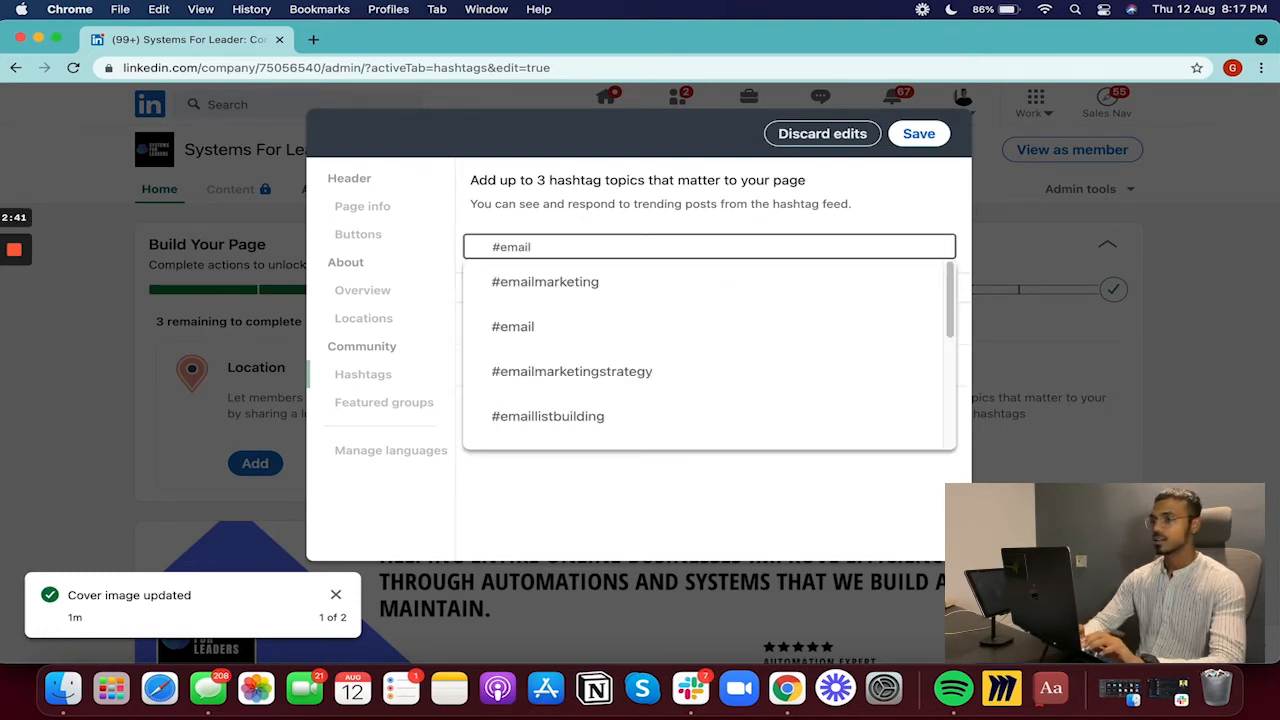
click(526, 280)
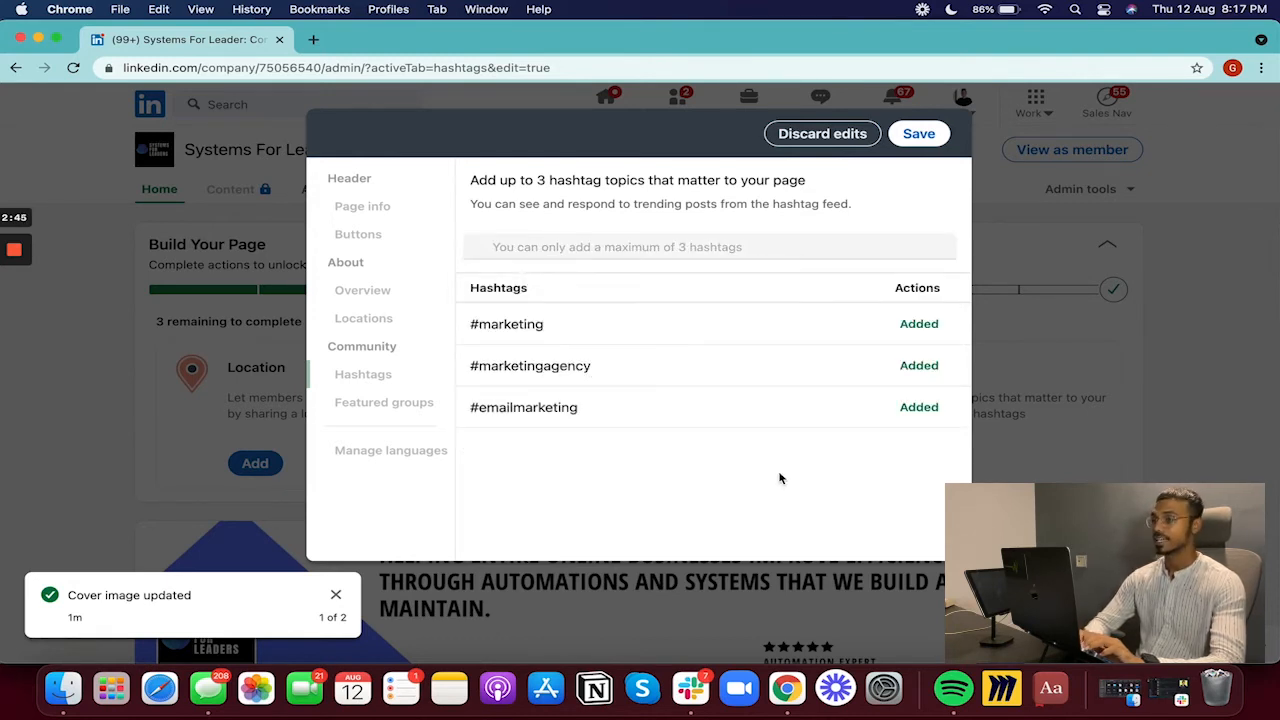
click(918, 133)
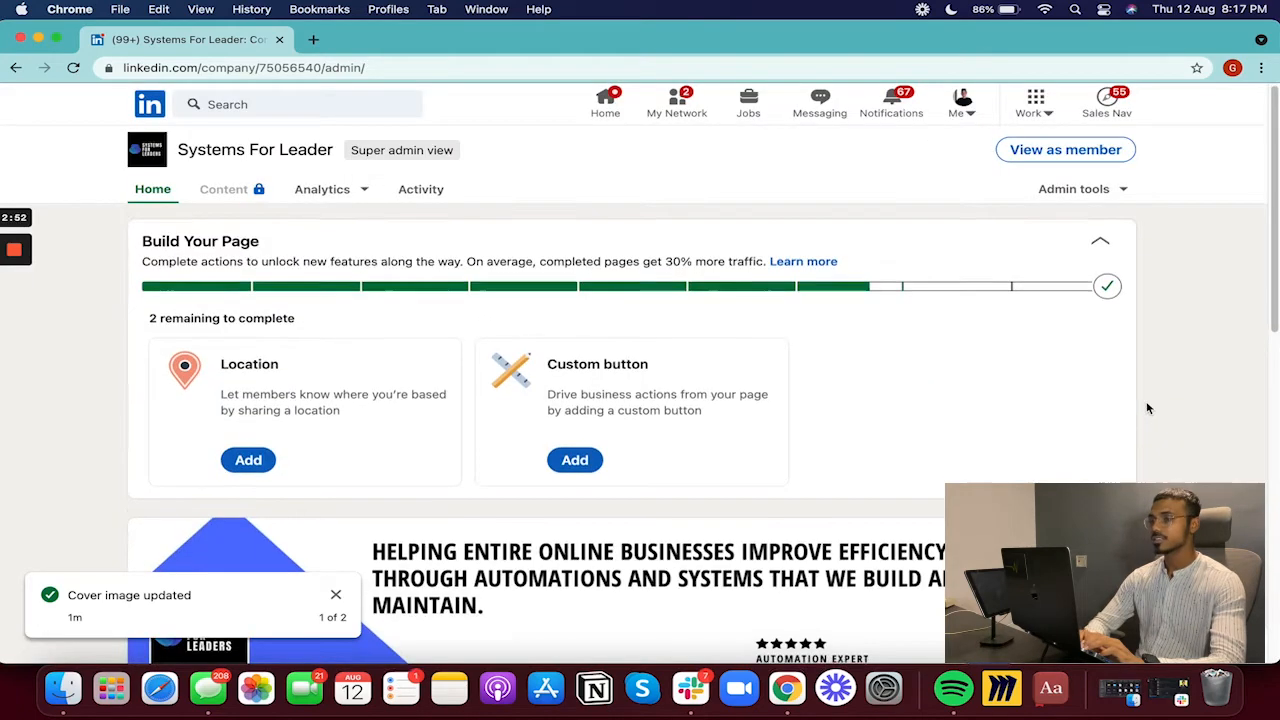
- Scroll the admin page down to Analytics and Updates, then back up to the Build Your Page checklist
scroll(1148, 407, down, 10)
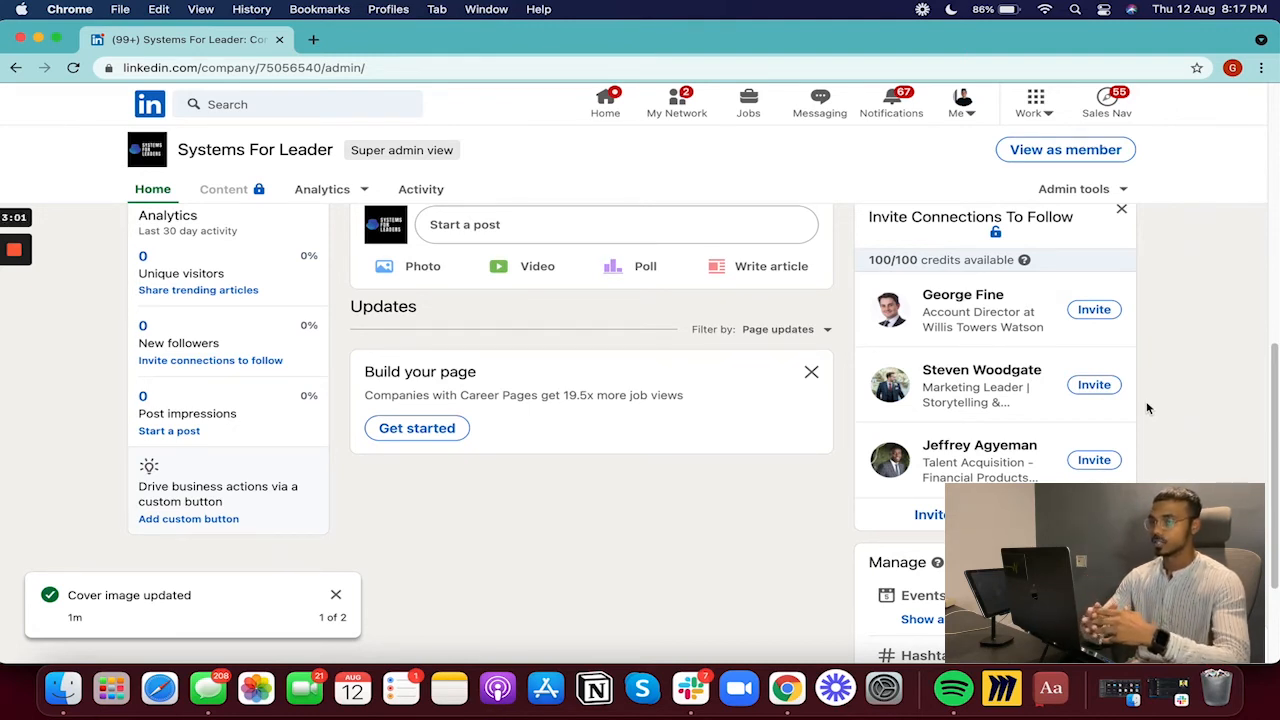
scroll(1146, 401, up, 10)
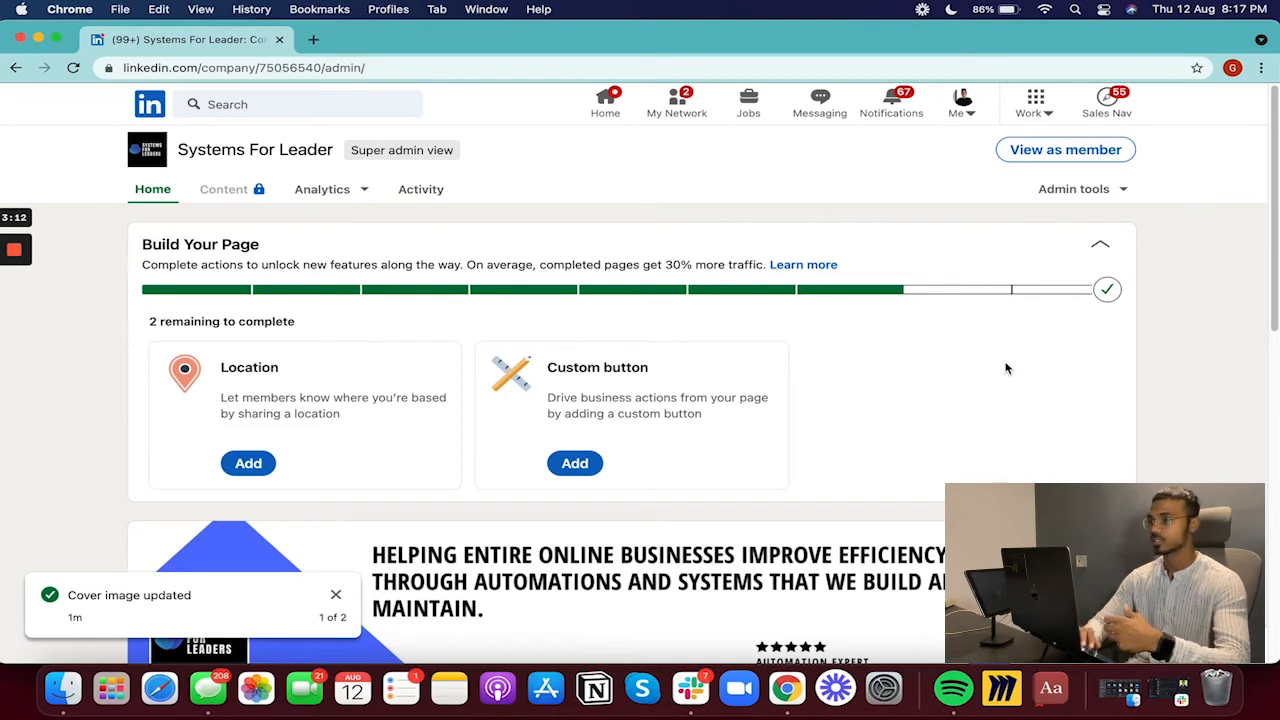
- View the page as a member, highlight the tagline and expand the full About description
click(1097, 152)
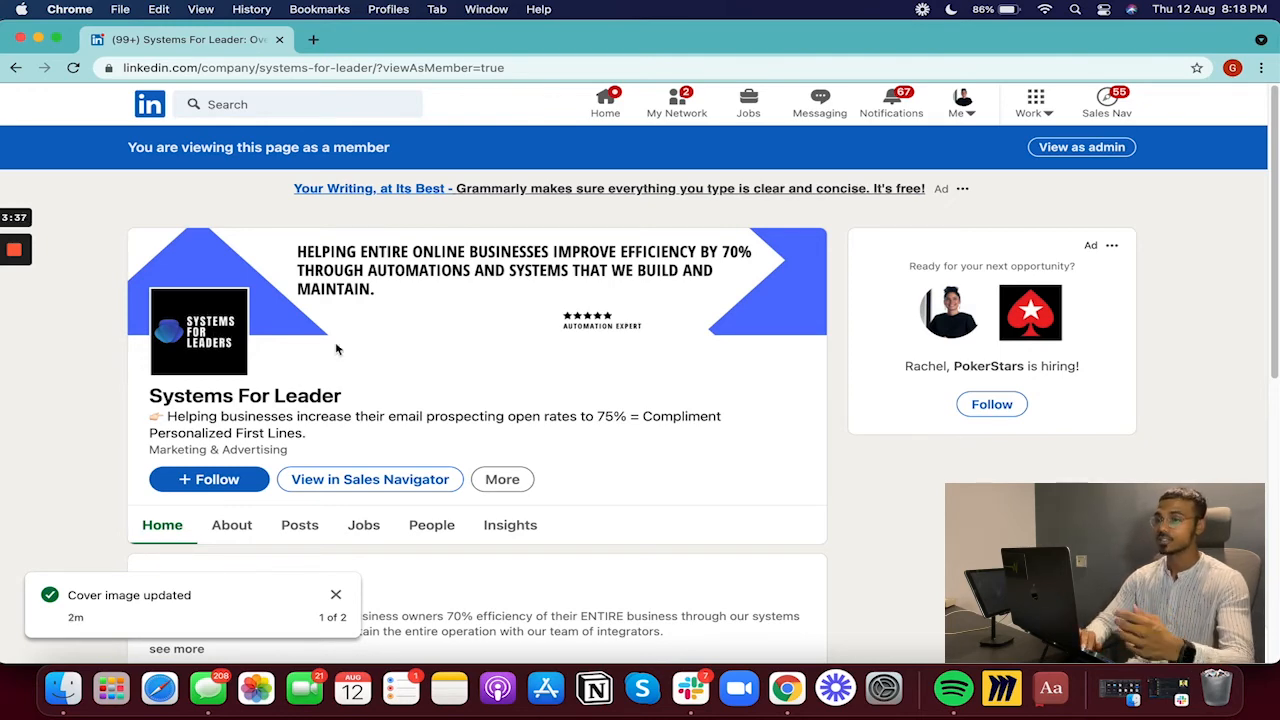
scroll(342, 352, down, 3)
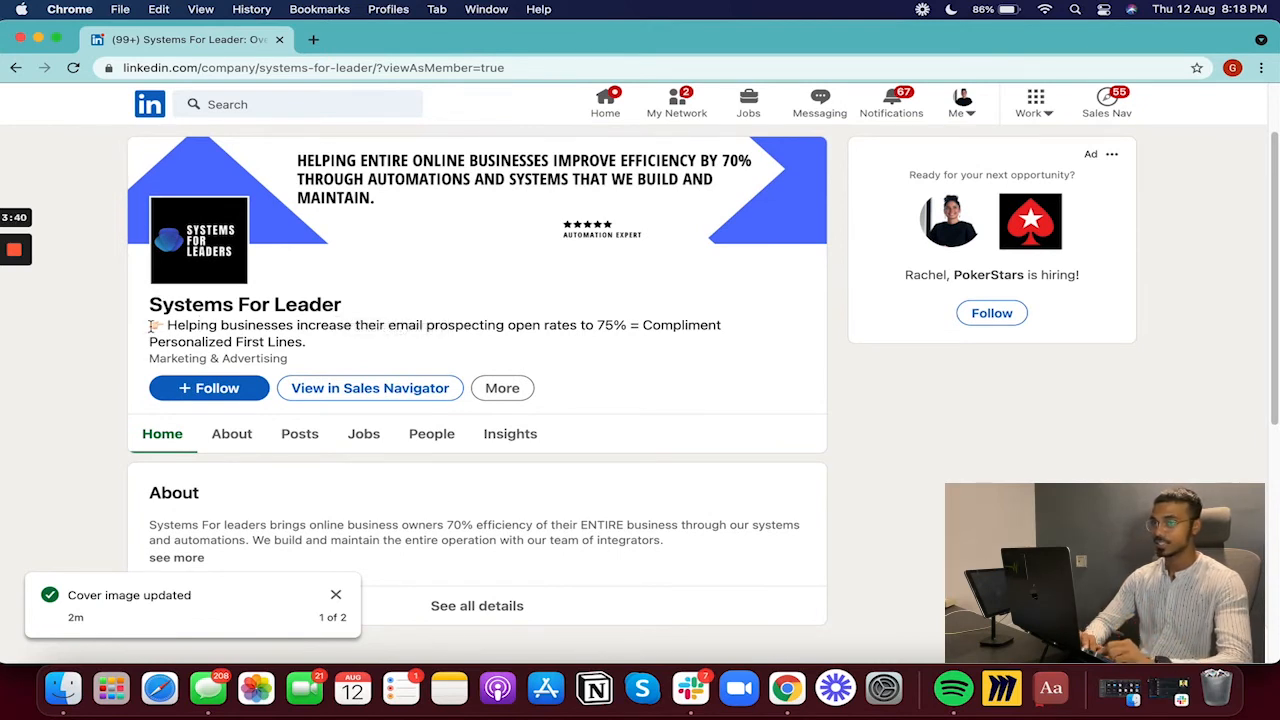
drag(150, 325, 318, 343)
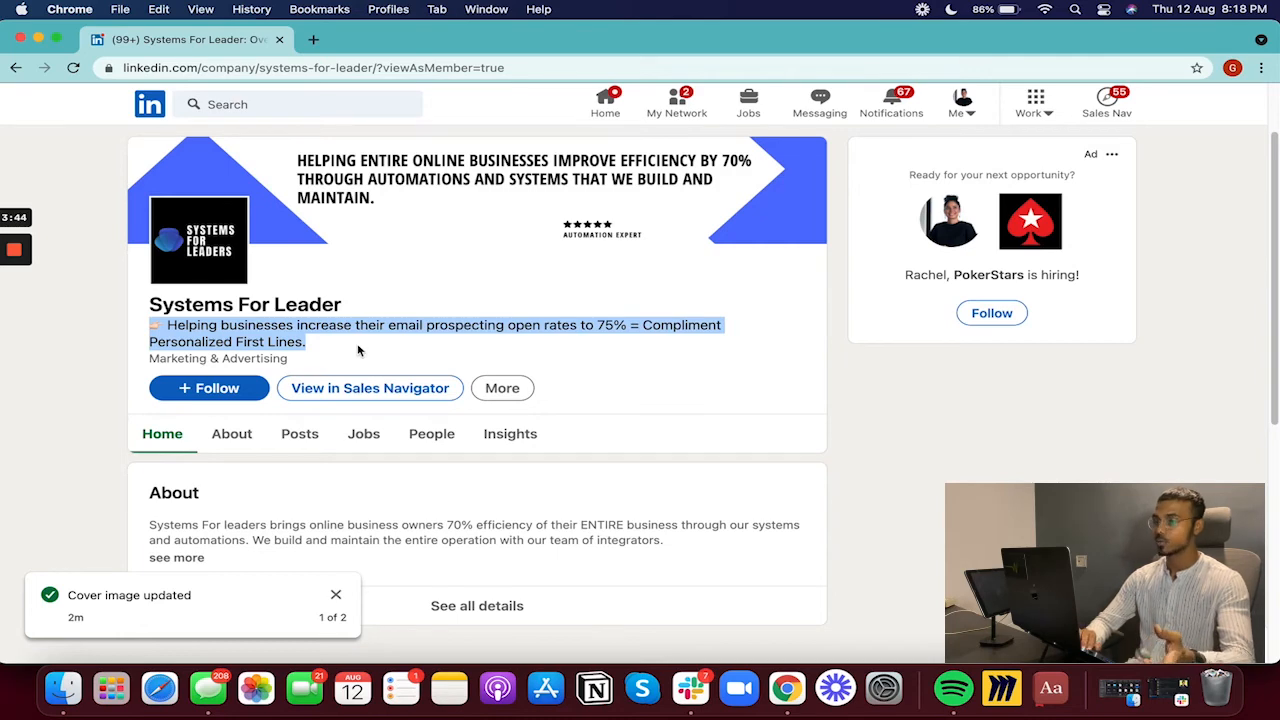
scroll(358, 350, down, 3)
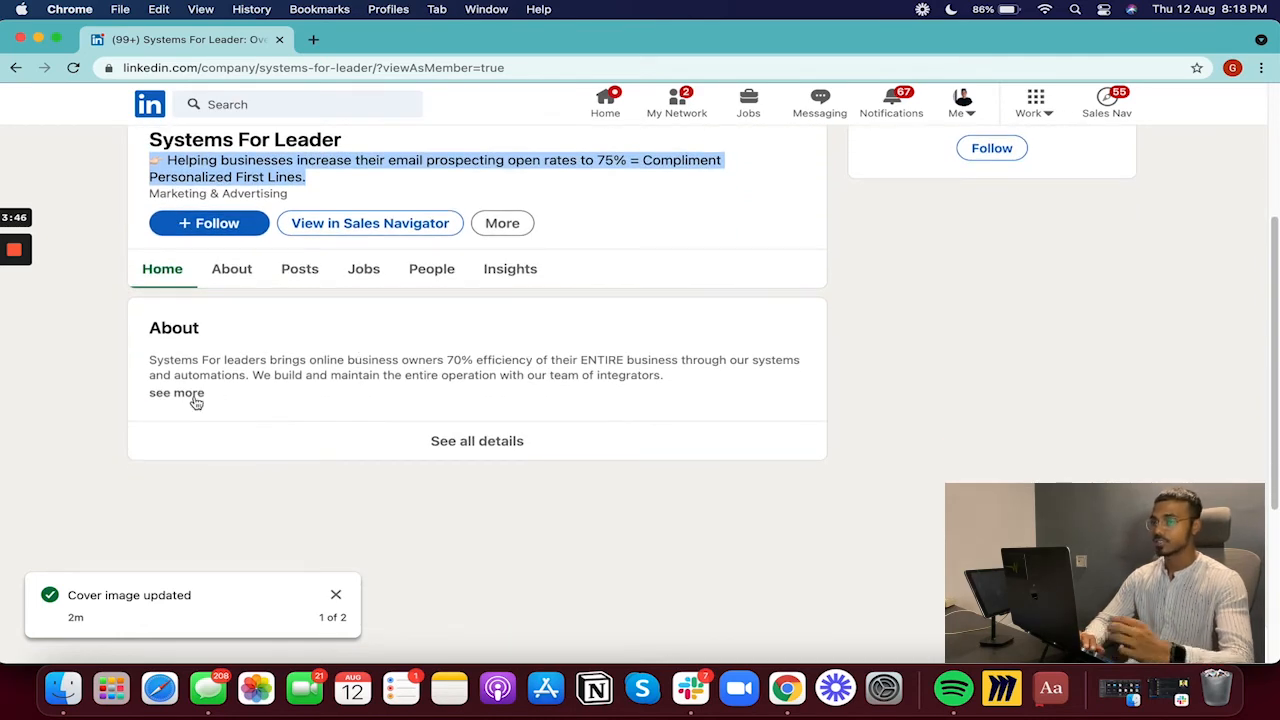
click(195, 398)
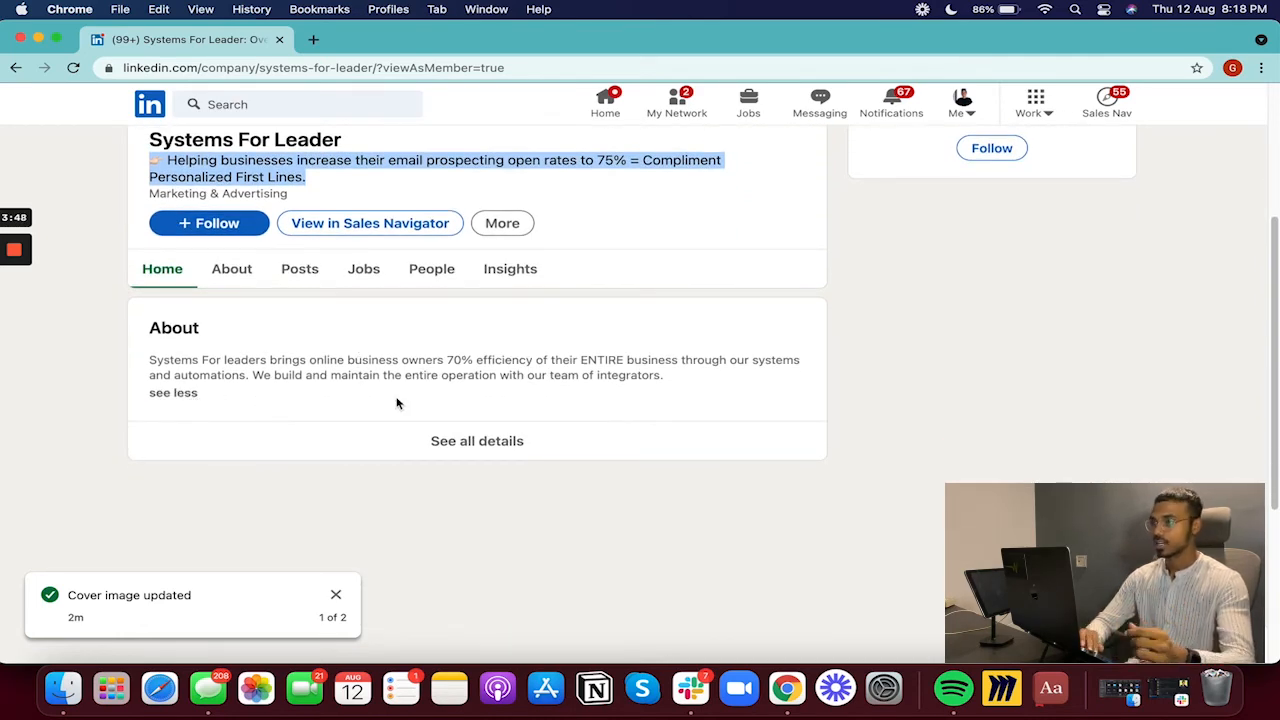
- Check the About tab's Overview (Marketing & Advertising, 2–10 employees, Privately Held), then open Posts
scroll(397, 403, up, 2)
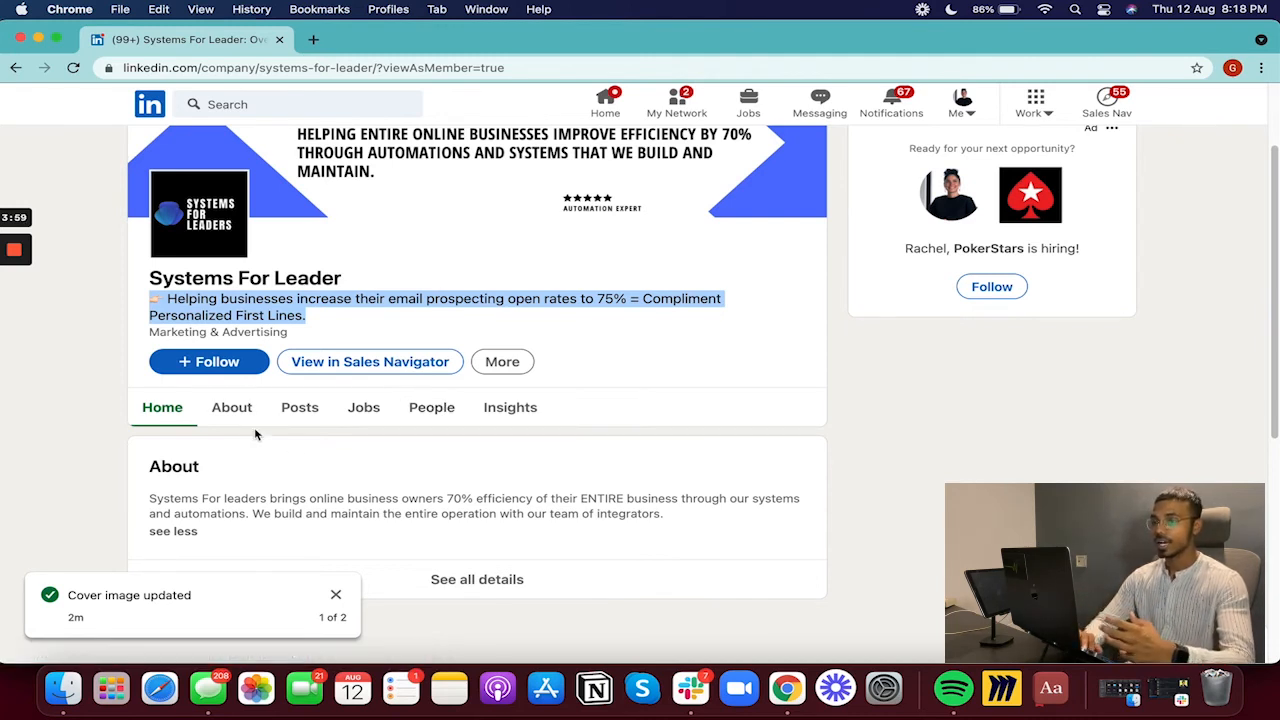
click(220, 408)
scroll(400, 462, down, 3)
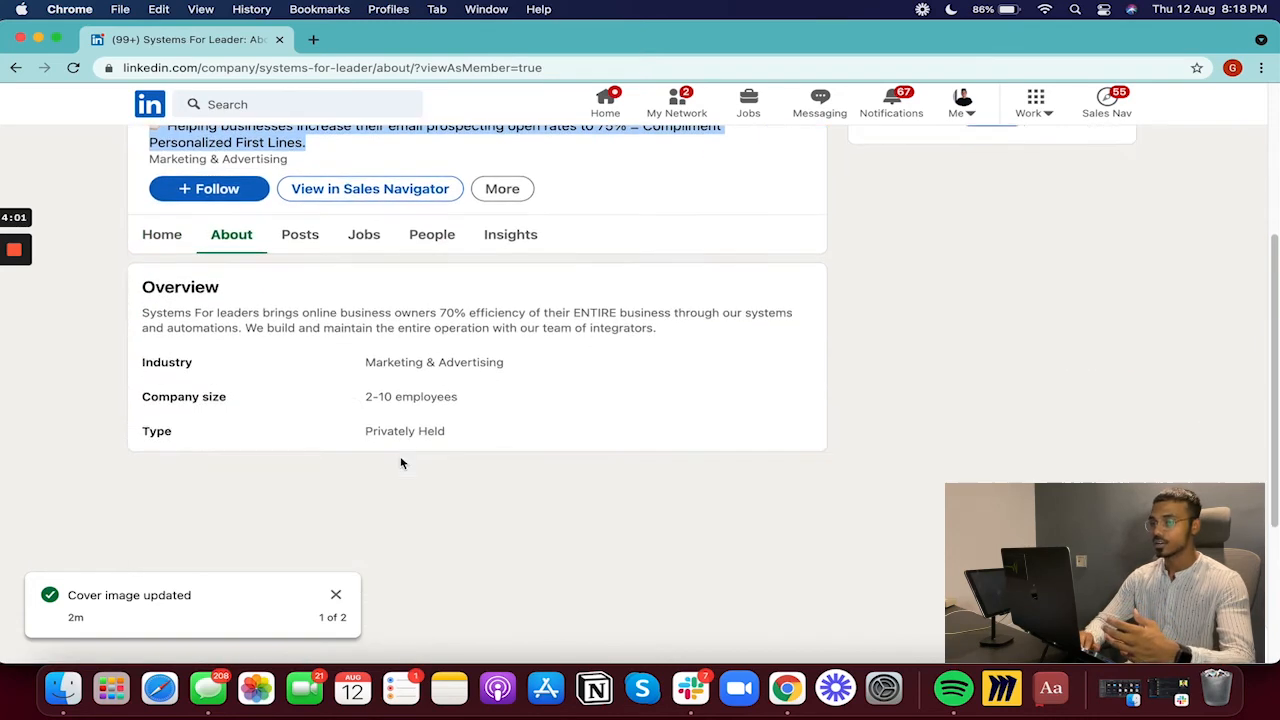
click(300, 235)
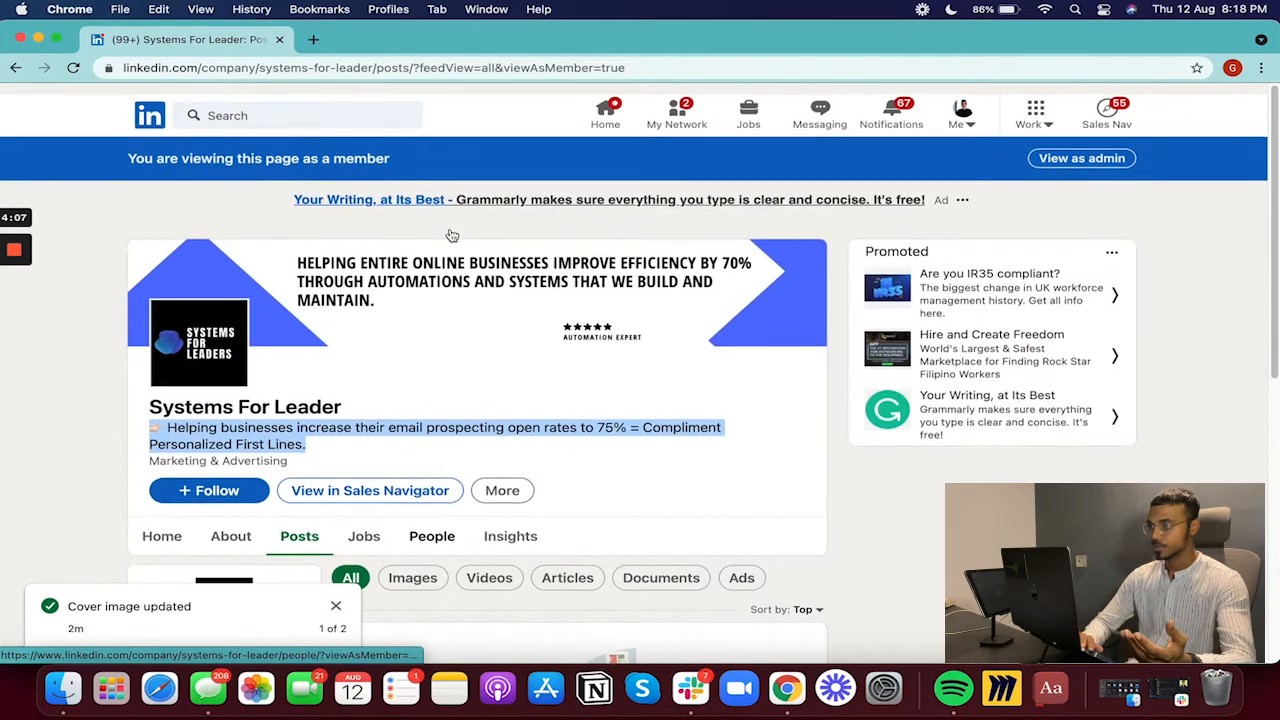